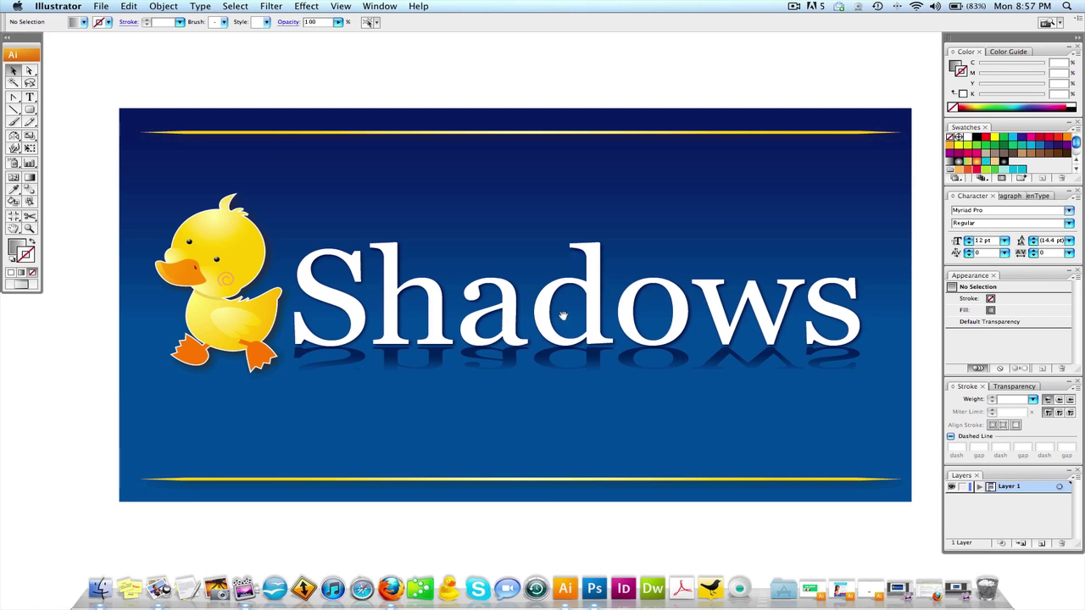
Scroll down to the second artboard with the unfinished Shadows banner that has no reflection.
scroll(544, 160, down, 1)
scroll(543, 161, down, 10)
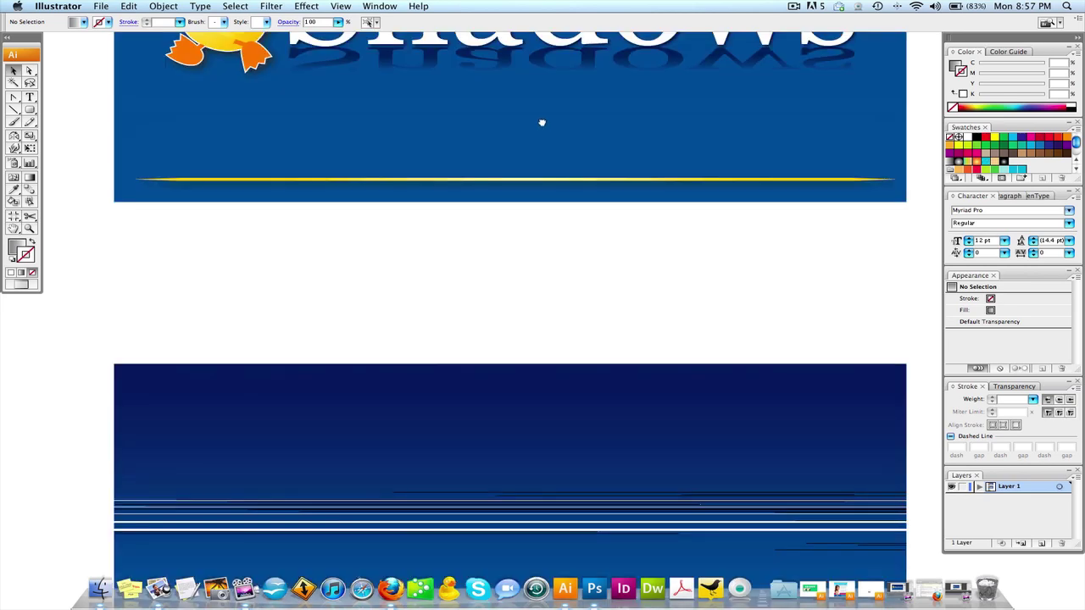
scroll(555, 202, down, 5)
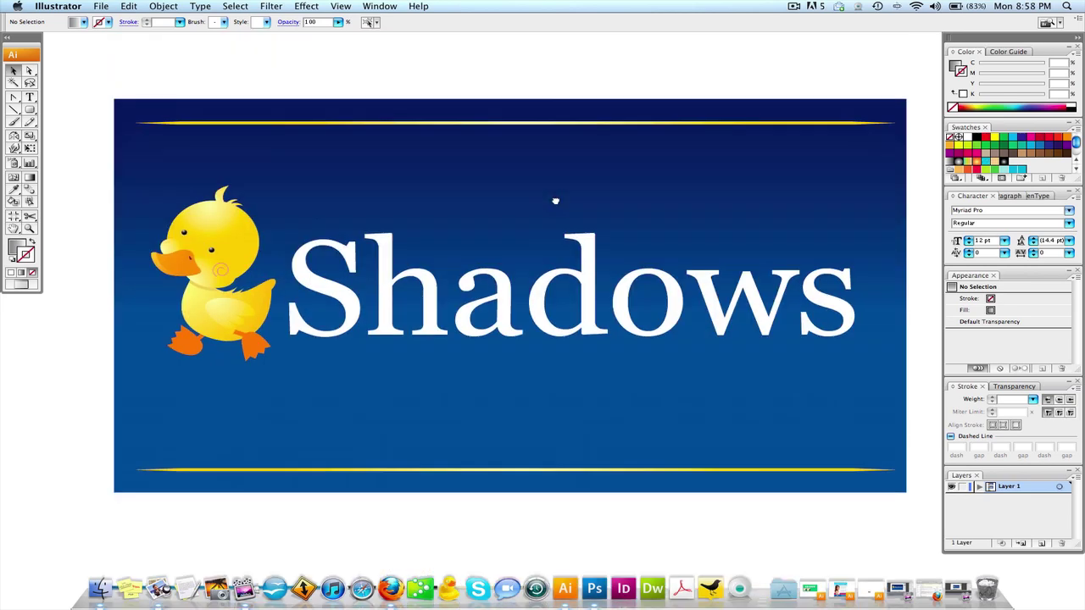
scroll(557, 220, up, 1)
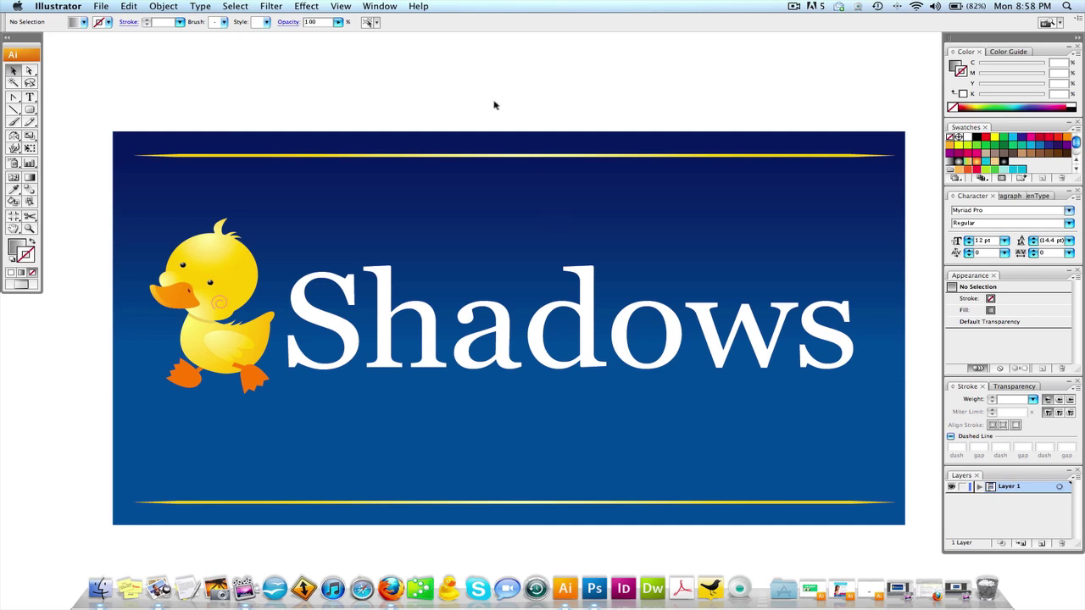
Select the bottom gold line and go to Effect > Stylize for Drop Shadow.
click(387, 6)
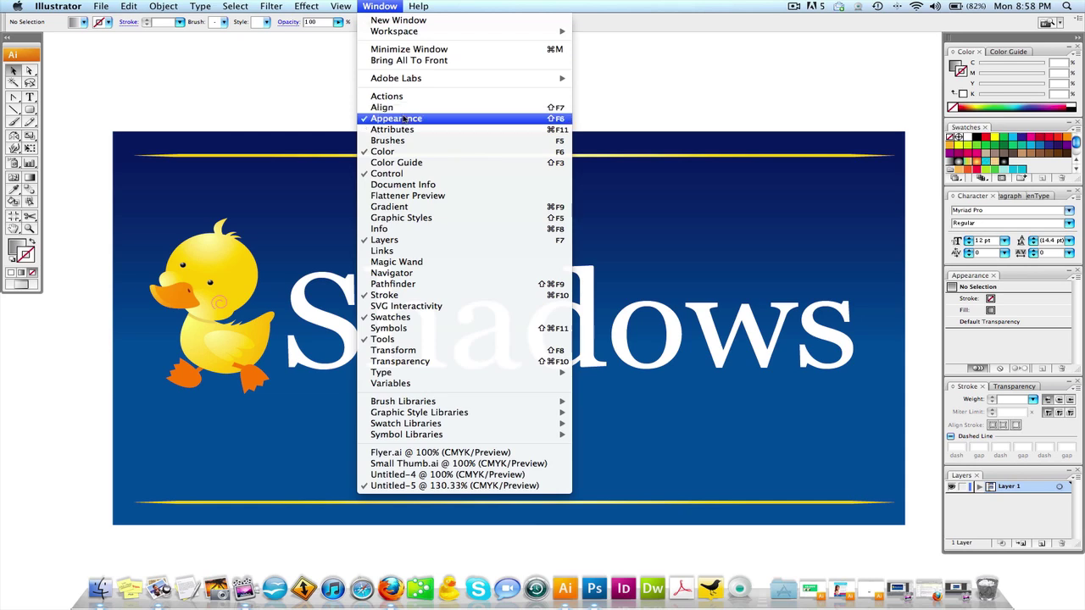
click(394, 5)
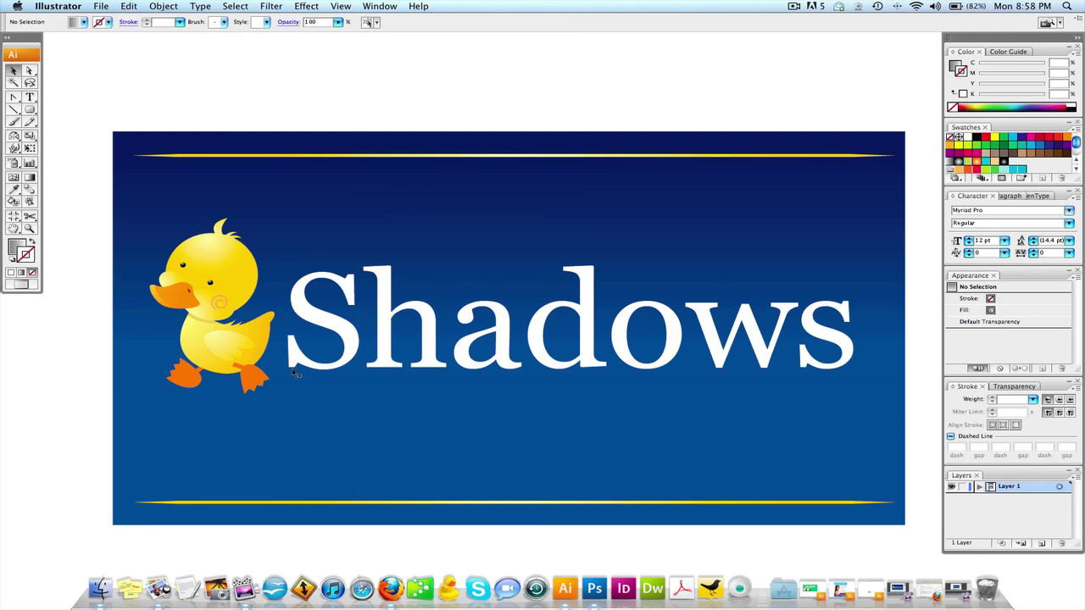
click(510, 504)
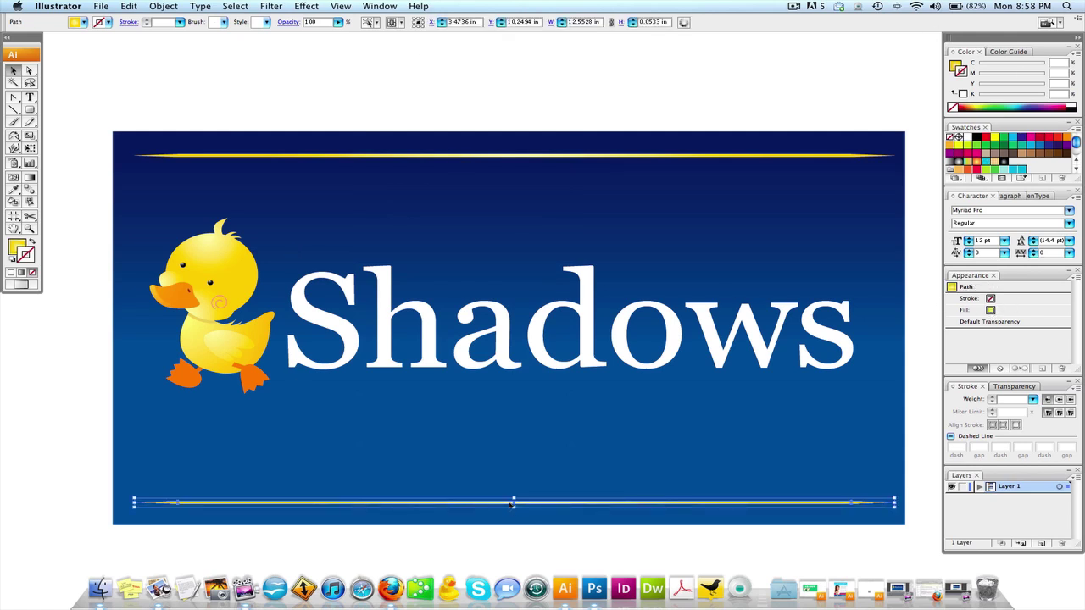
click(307, 6)
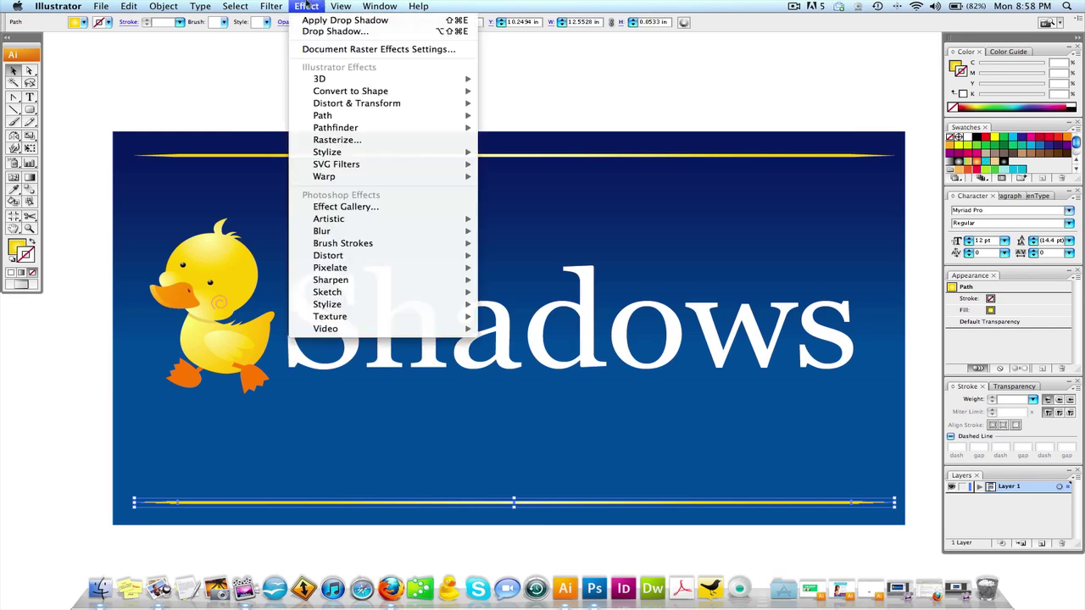
mouse_move(339, 154)
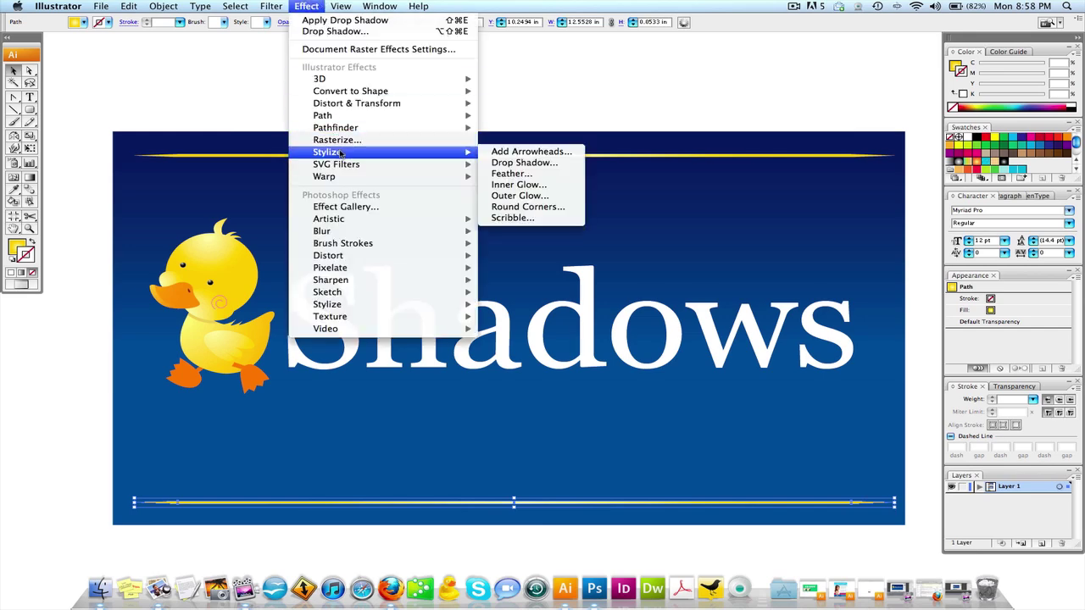
Open the Drop Shadow dialog for the gold line and examine the X Offset value.
click(525, 163)
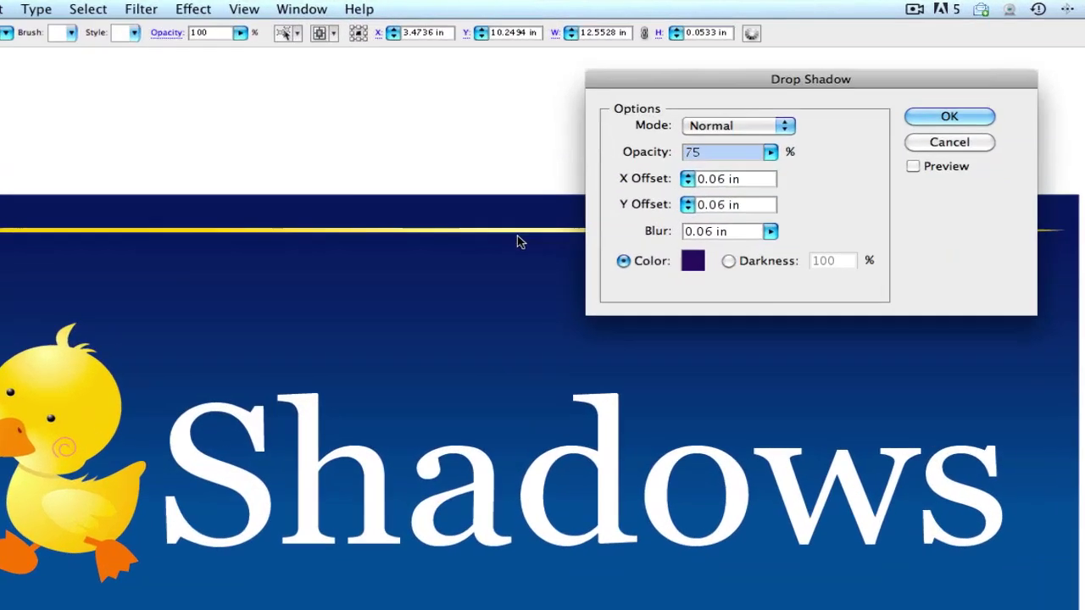
drag(718, 80, 683, 95)
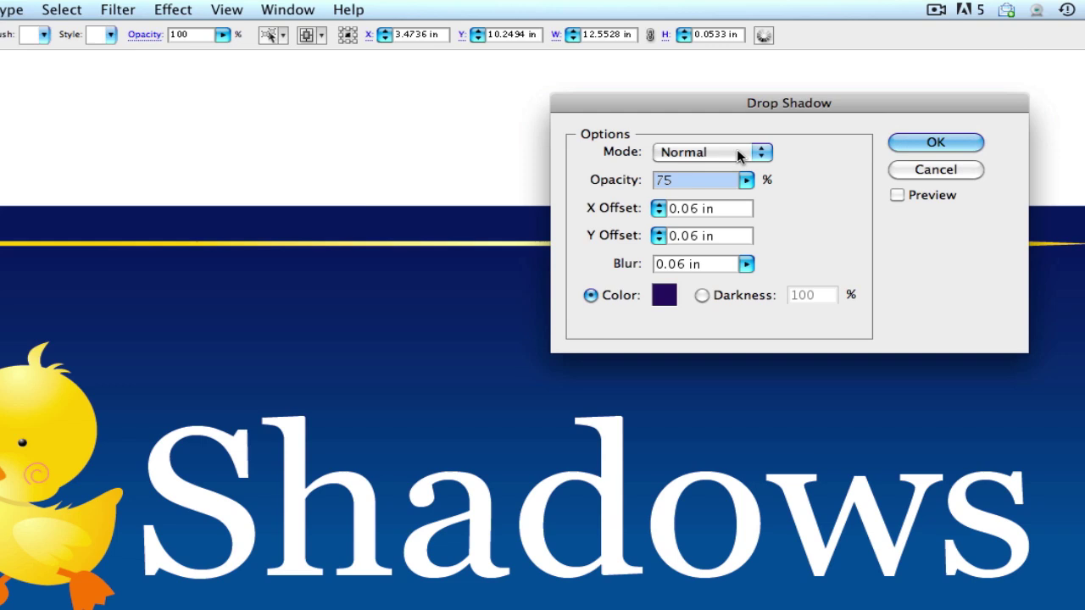
click(741, 216)
double_click(738, 222)
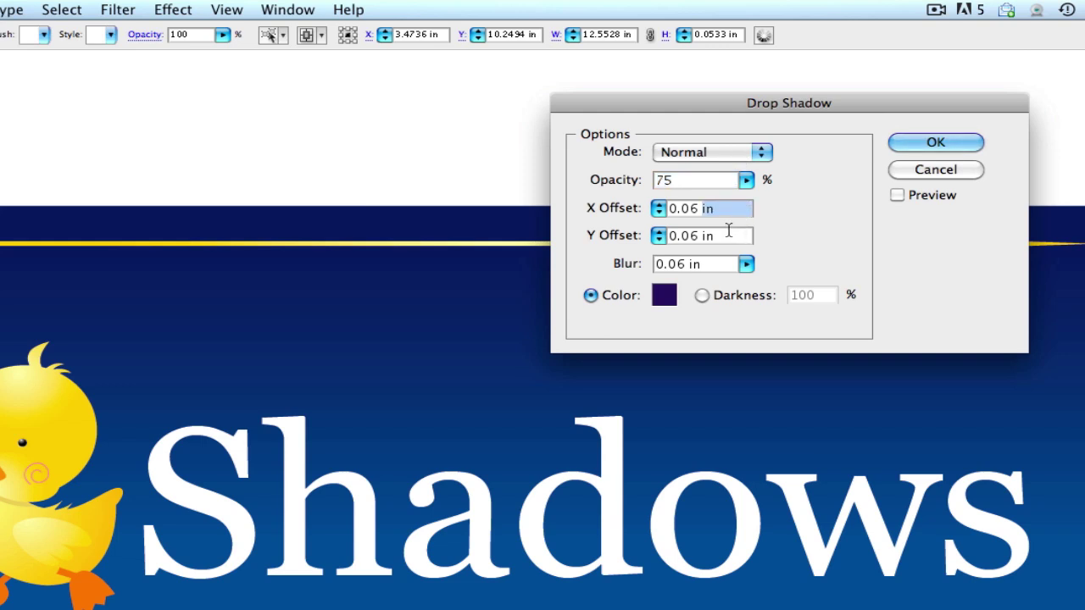
double_click(727, 234)
double_click(722, 210)
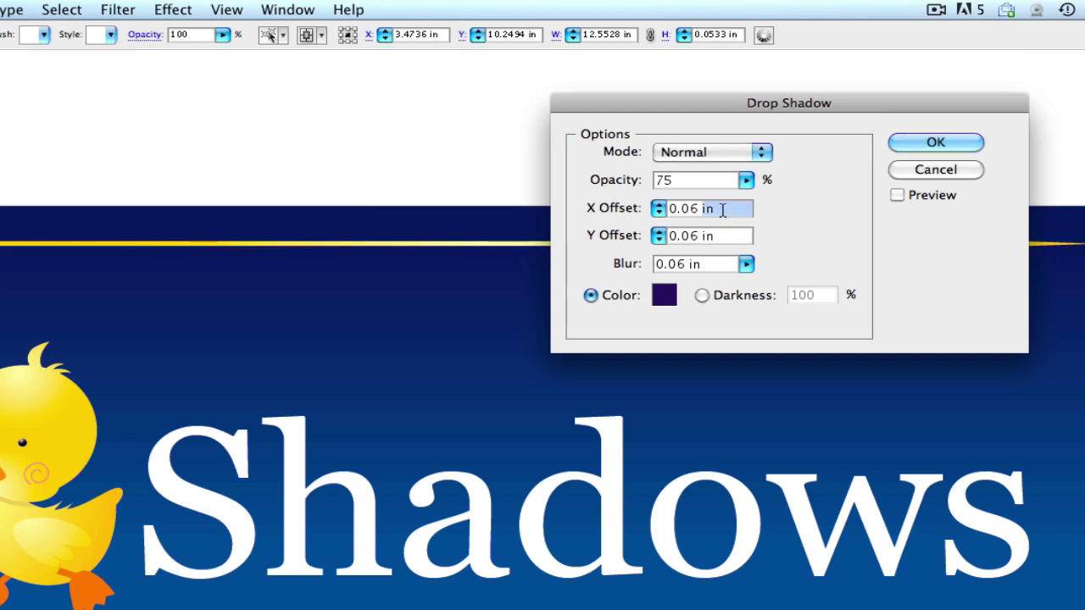
triple_click(722, 210)
drag(700, 207, 669, 207)
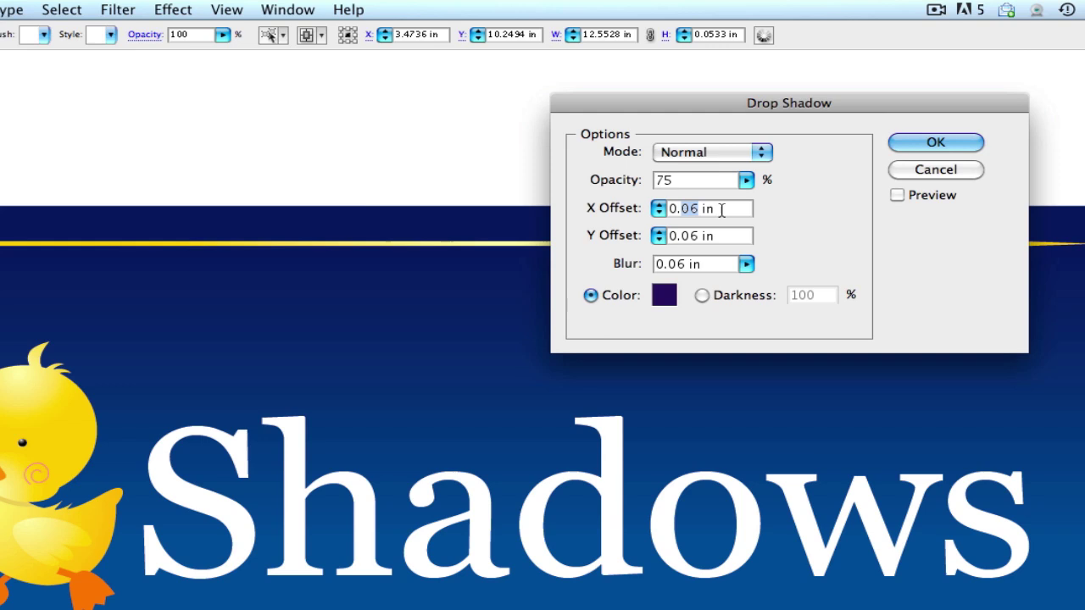
double_click(721, 210)
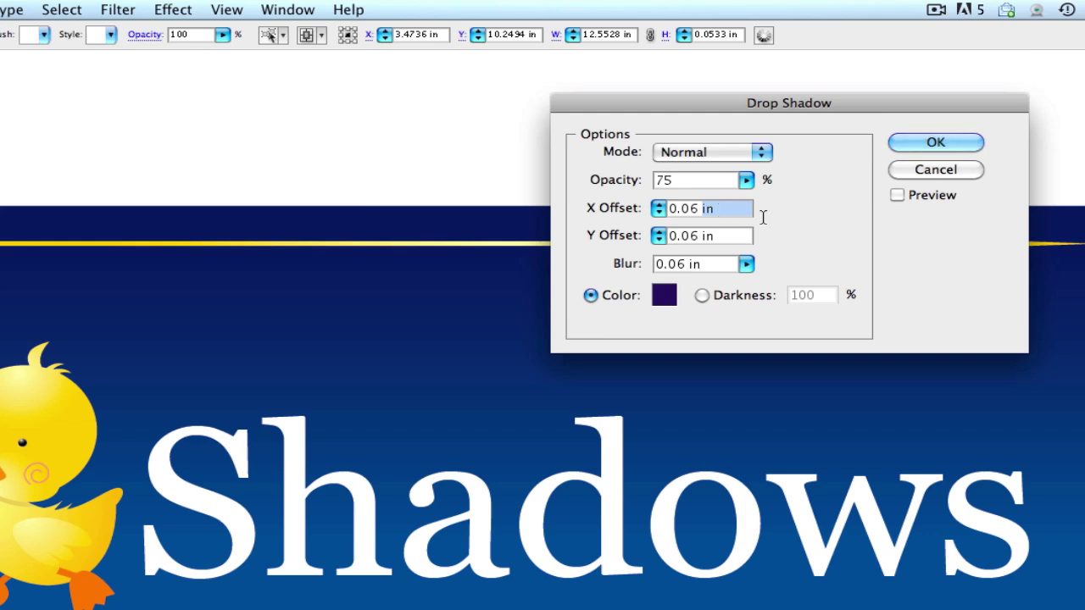
Turn on Preview so the gold line's drop shadow shows live.
click(902, 193)
click(897, 194)
click(897, 195)
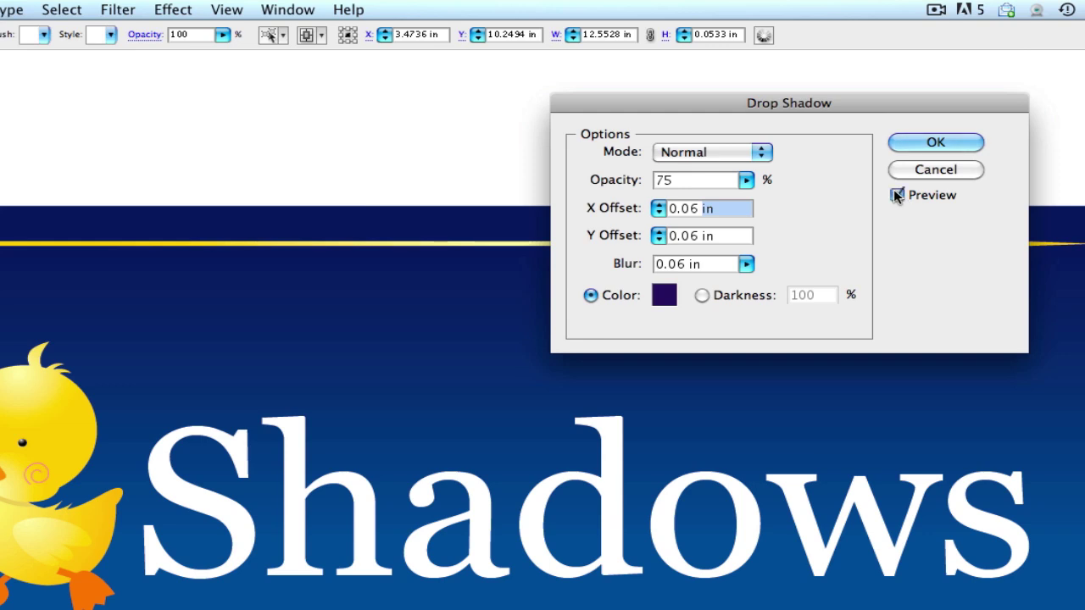
Set the drop shadow colour to dark navy 16165E in the Color Picker.
click(664, 296)
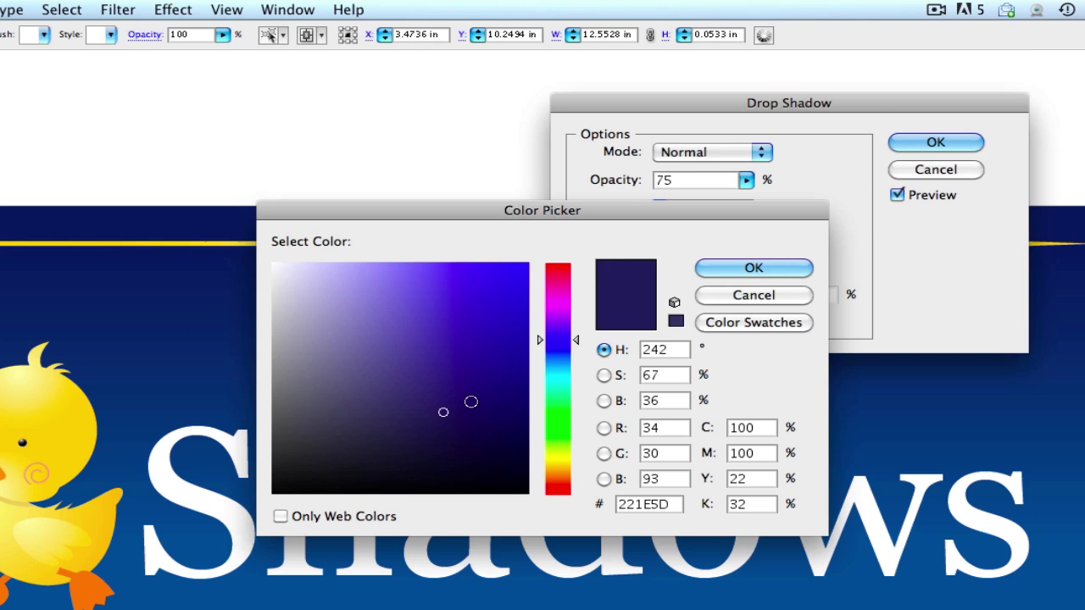
drag(308, 474, 272, 494)
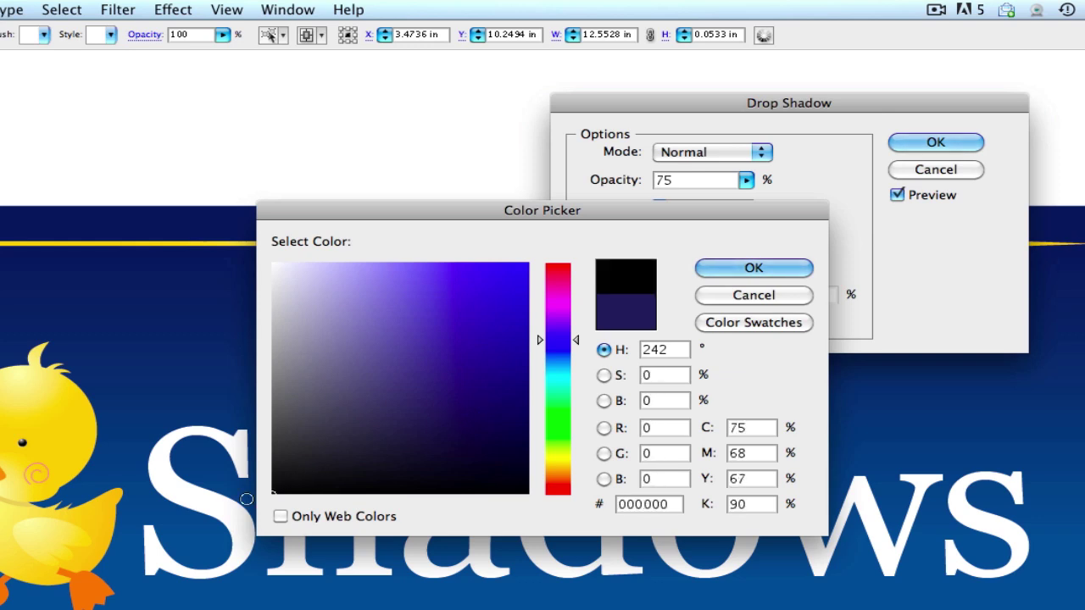
click(471, 408)
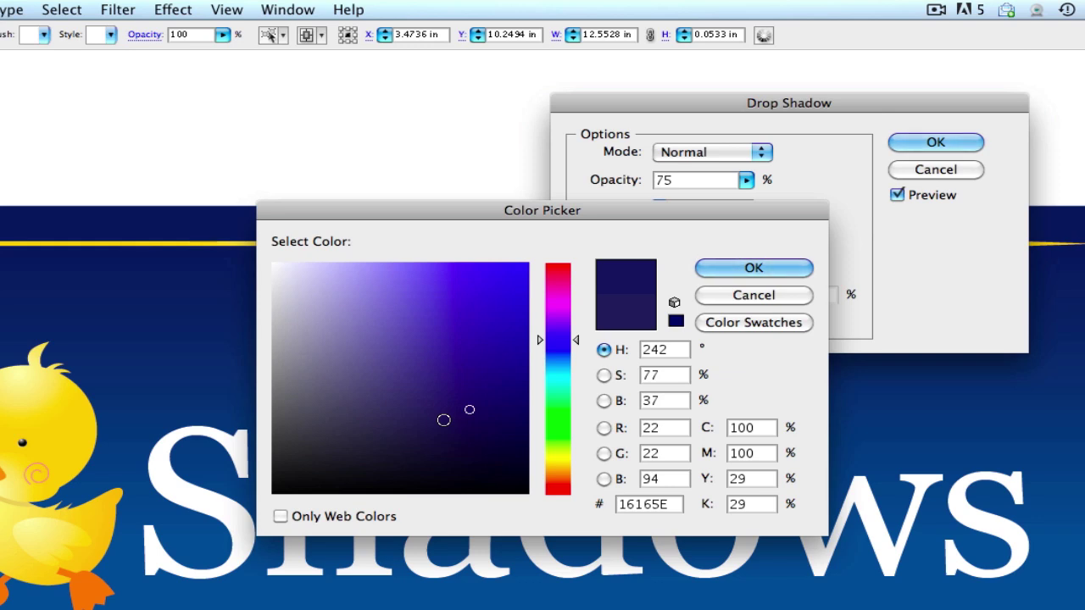
click(730, 272)
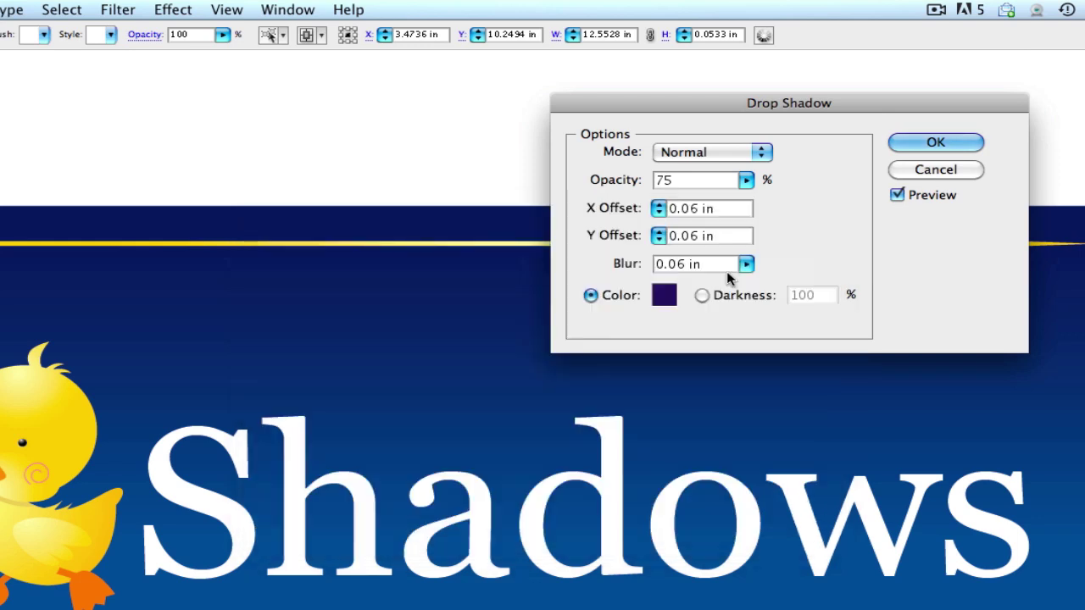
Settle the shadow opacity at 75% and keep the blend mode at Normal.
click(745, 183)
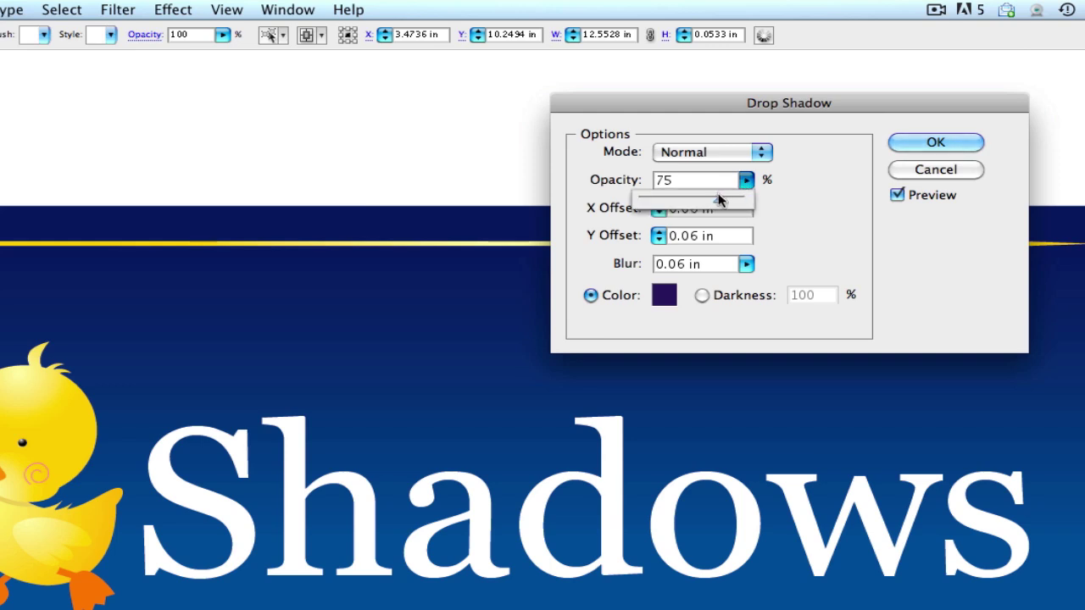
drag(716, 196, 760, 201)
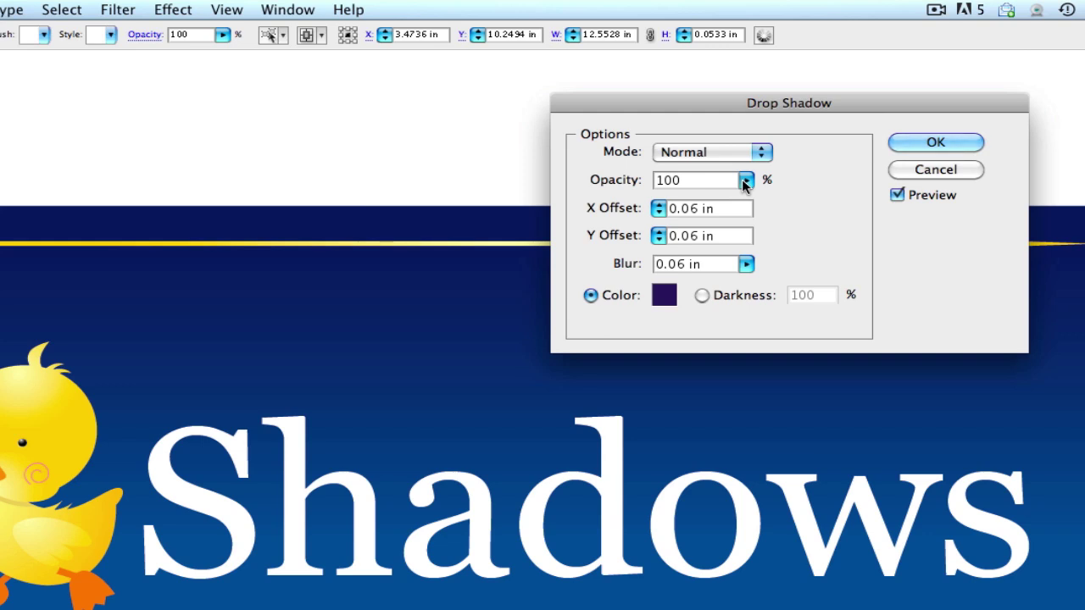
click(745, 181)
drag(744, 189, 717, 198)
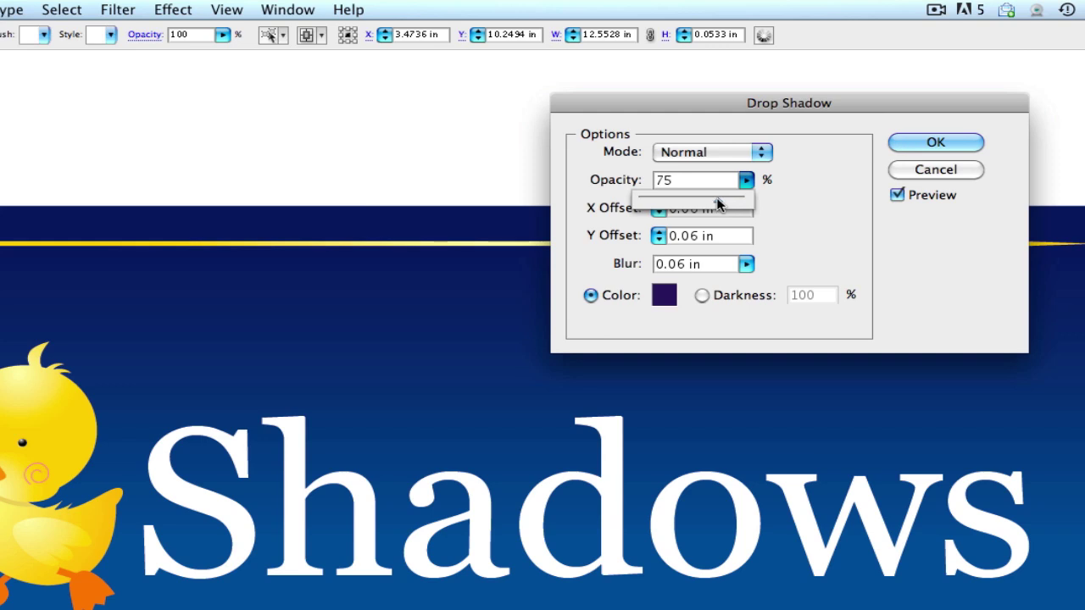
drag(717, 200, 632, 203)
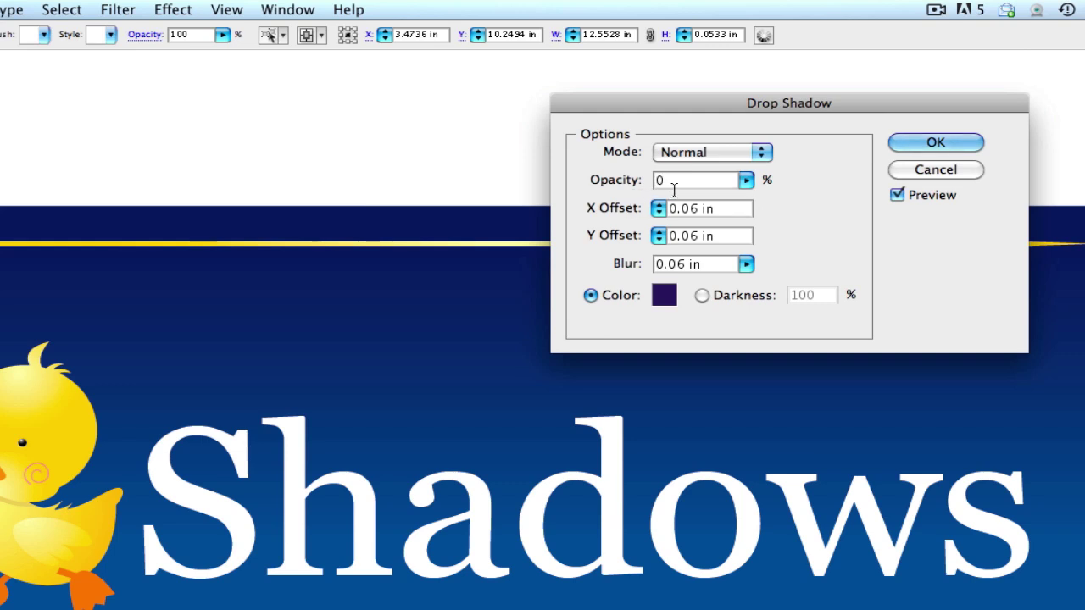
click(743, 179)
click(713, 198)
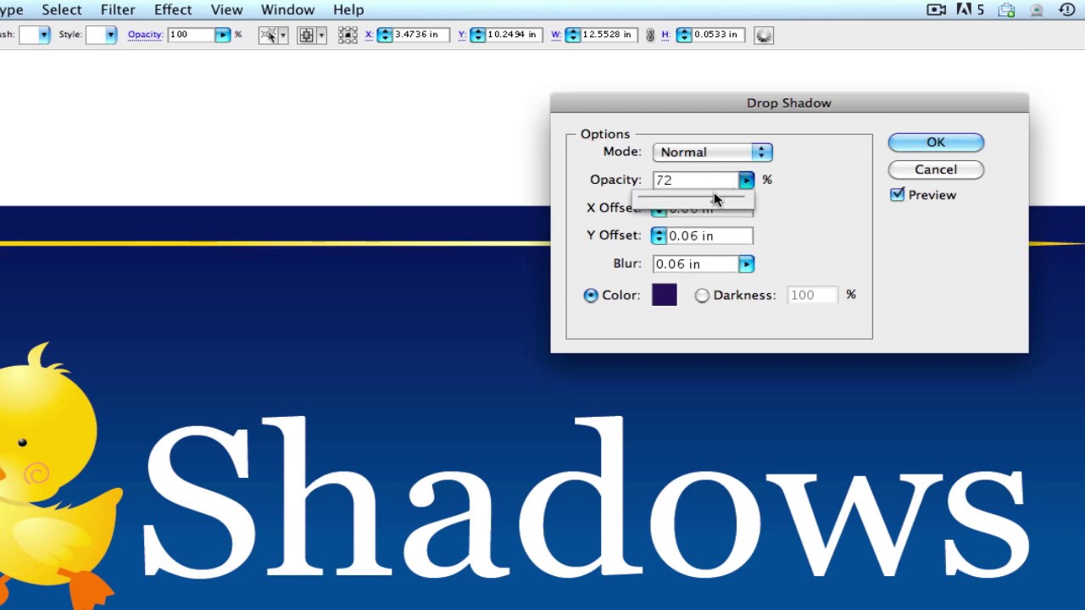
drag(713, 197, 718, 200)
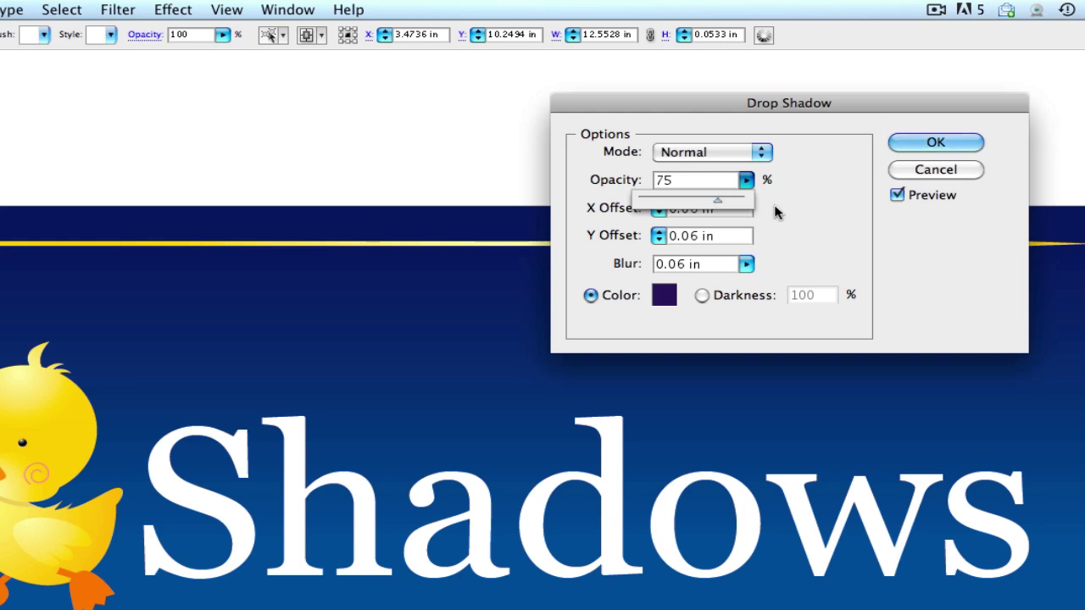
click(819, 234)
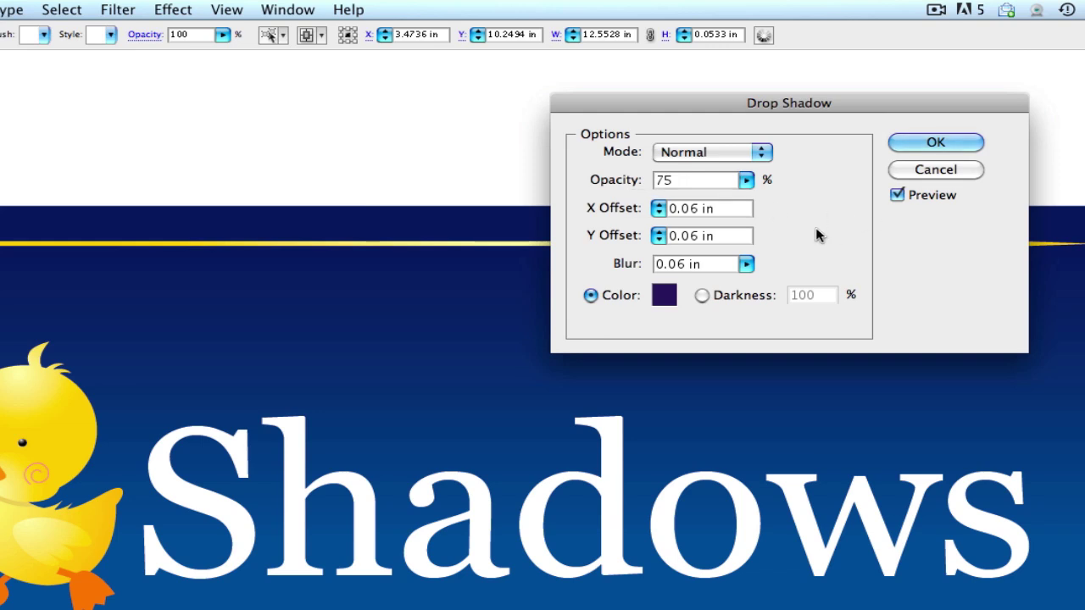
click(736, 154)
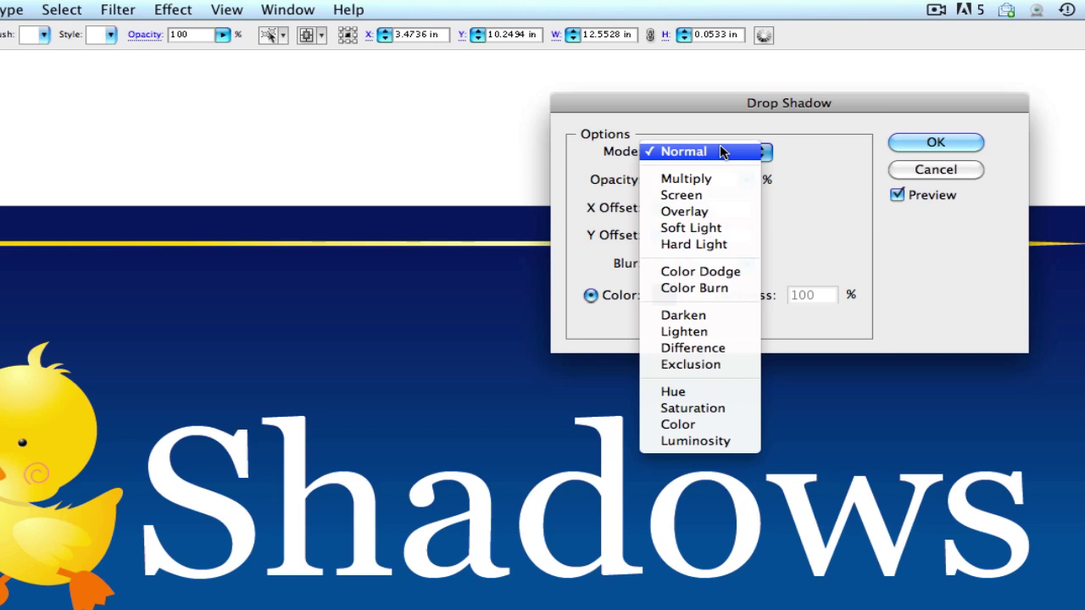
click(721, 151)
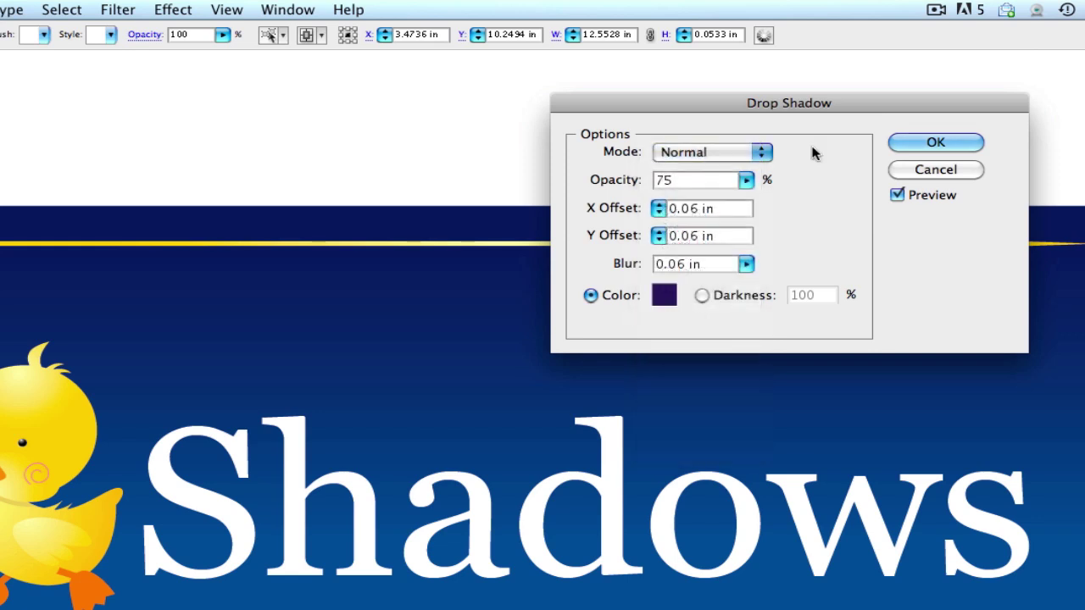
Confirm the drop shadow, then reapply it to the thin gold line via Effect > Apply Drop Shadow.
click(964, 146)
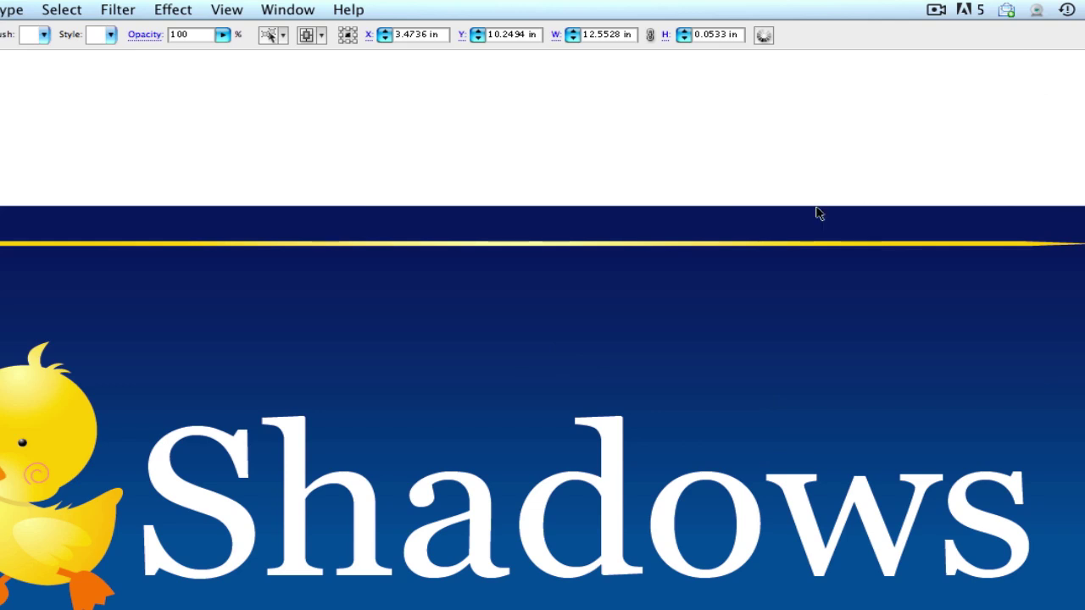
click(562, 174)
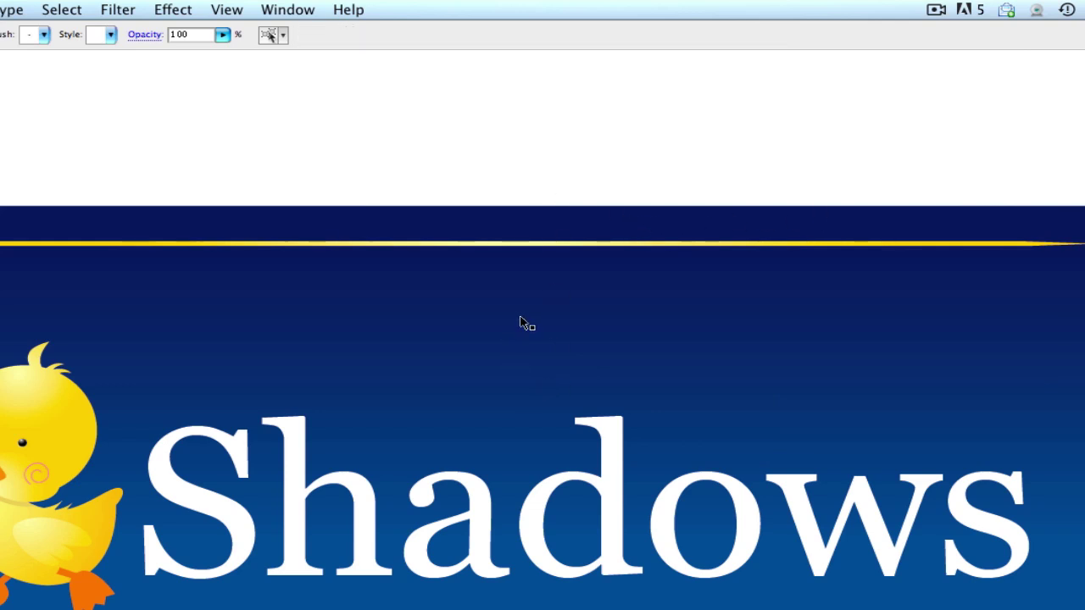
click(476, 245)
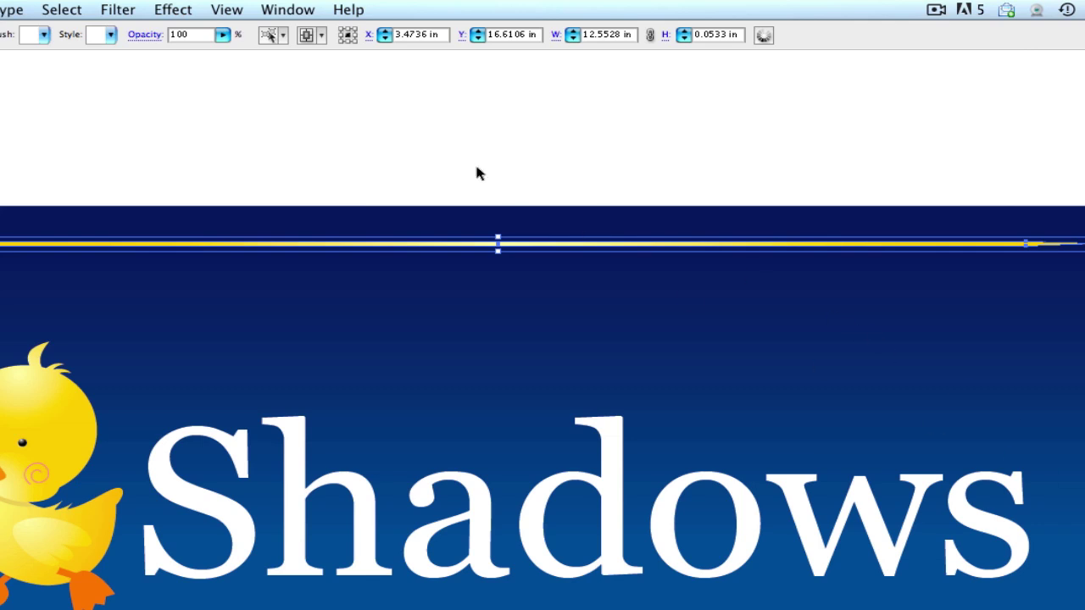
click(174, 9)
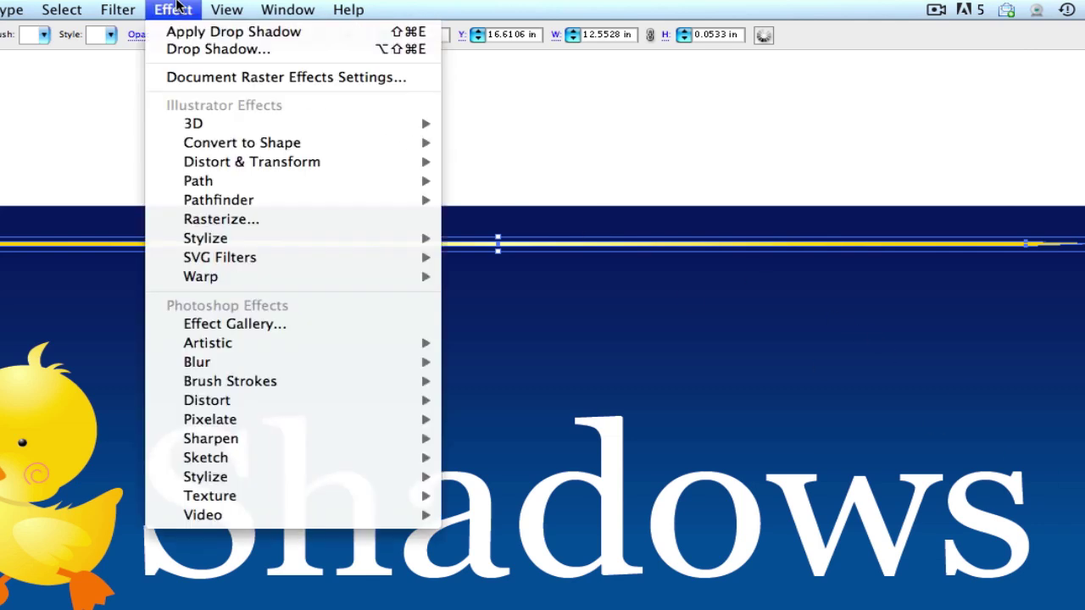
click(211, 34)
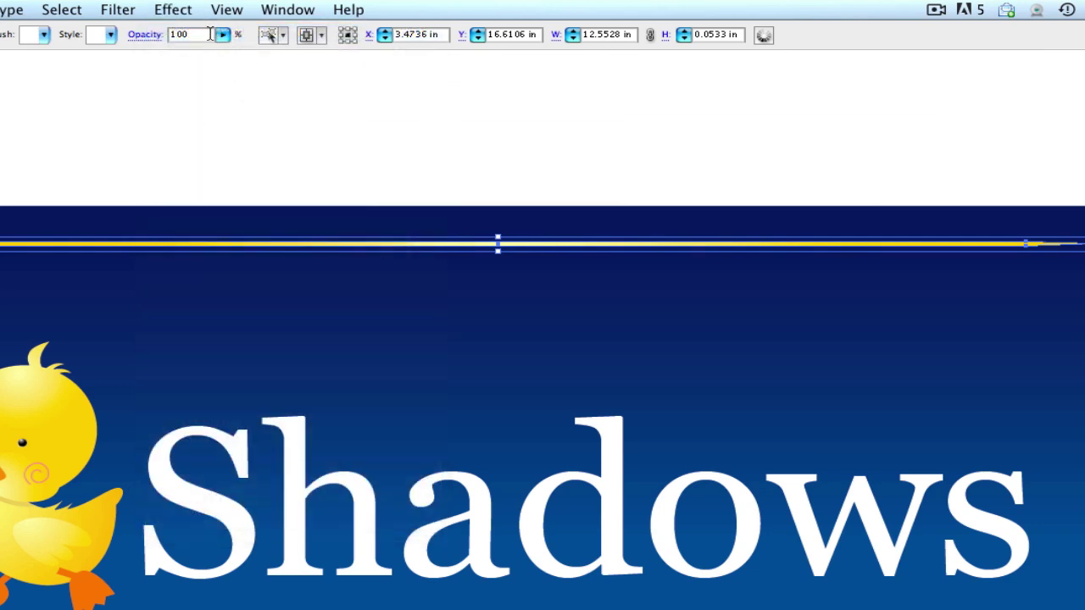
Apply the same drop shadow to the Shadows text with Shift+Cmd+E.
click(543, 140)
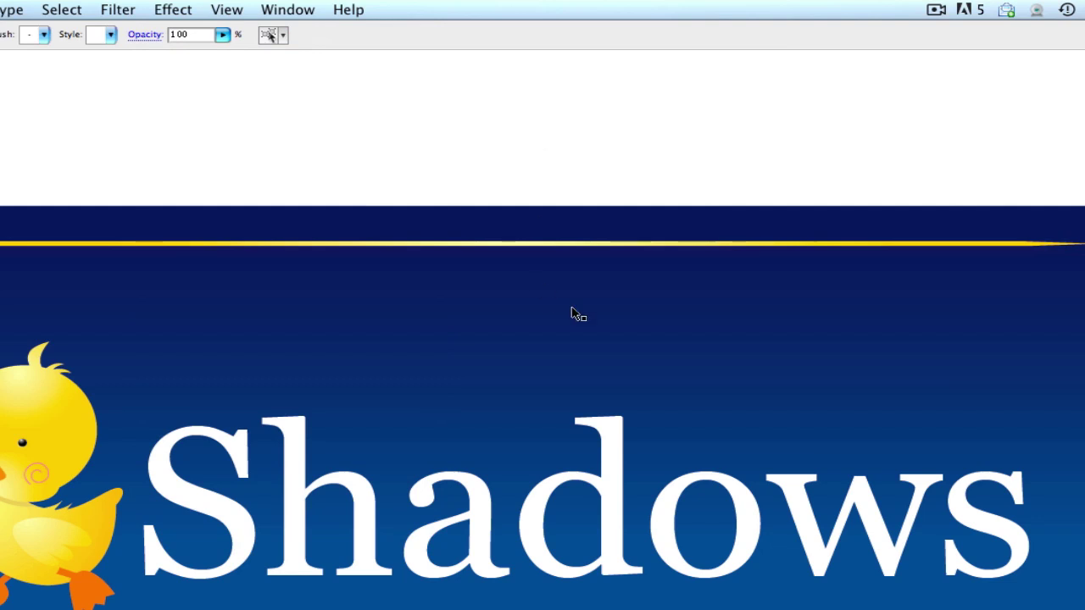
click(605, 460)
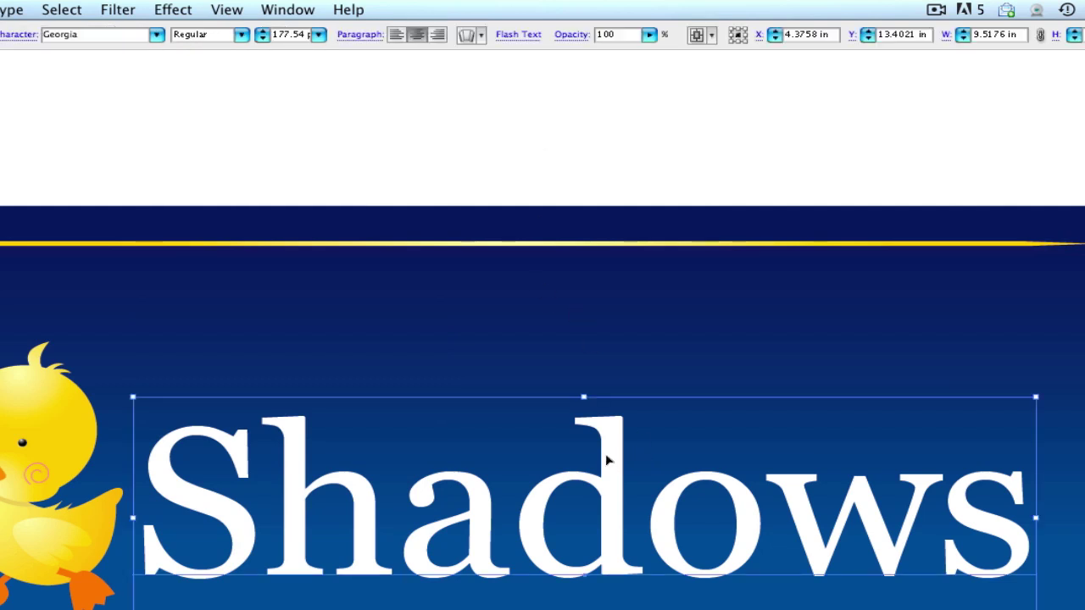
key(super+shift+e)
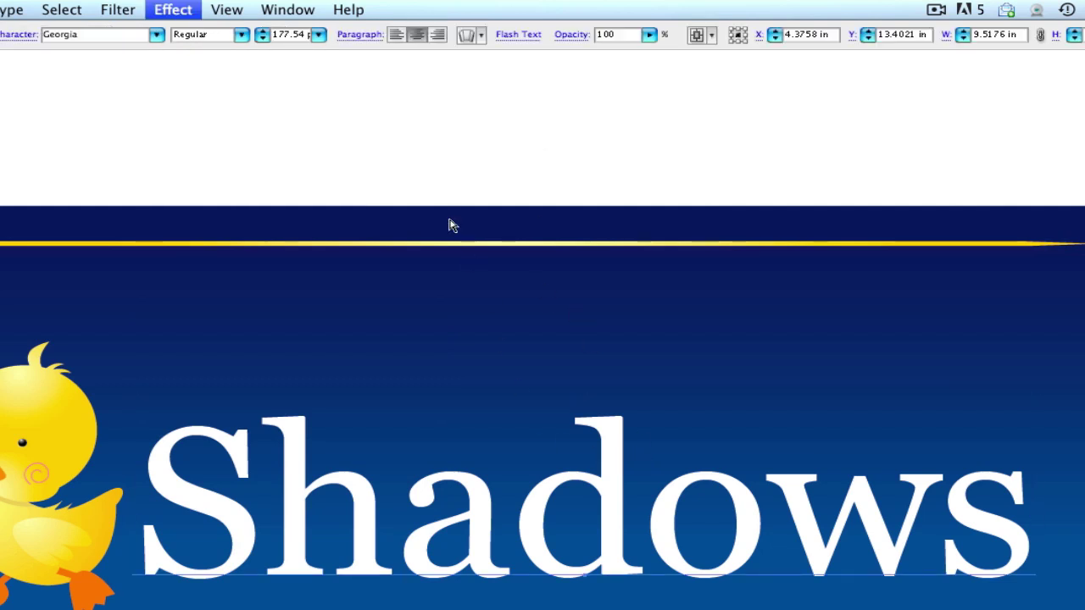
Inspect the shadows by selecting and deselecting the duck, the text and the gold line.
click(514, 186)
drag(528, 396, 511, 355)
click(42, 407)
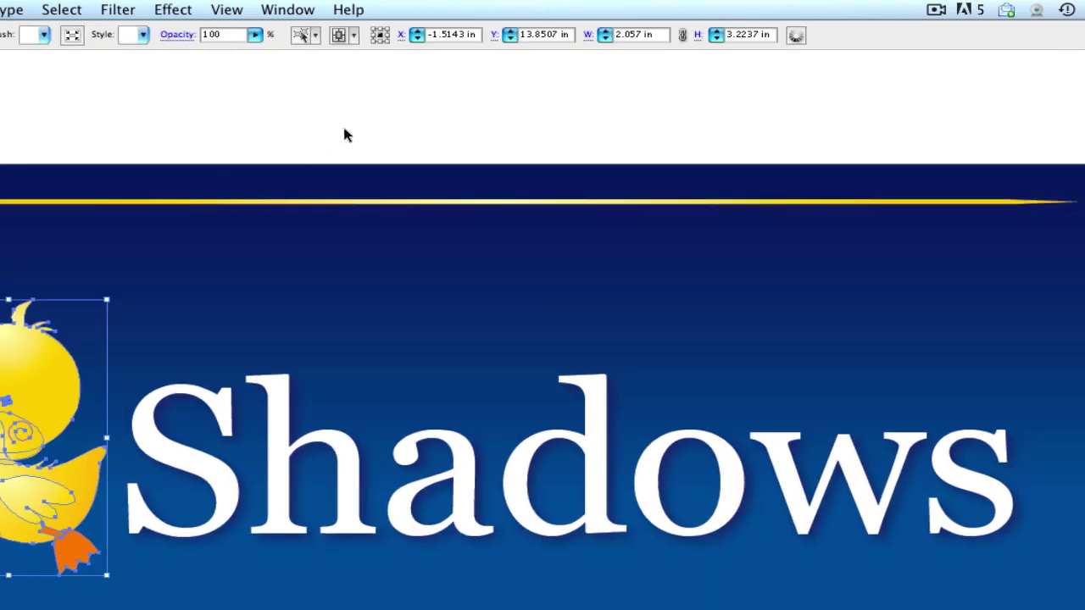
click(655, 269)
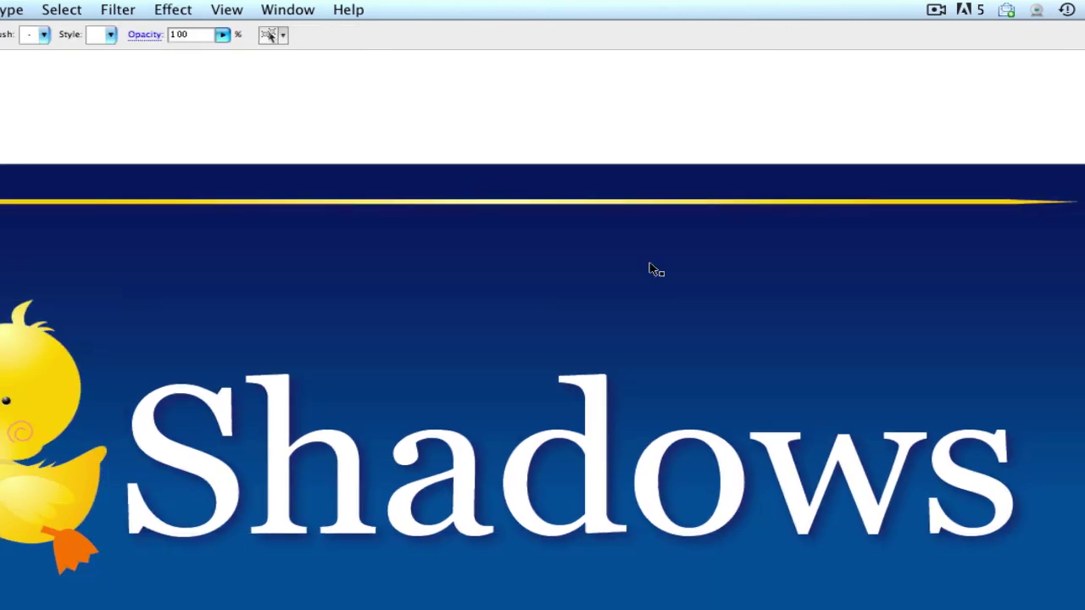
click(613, 446)
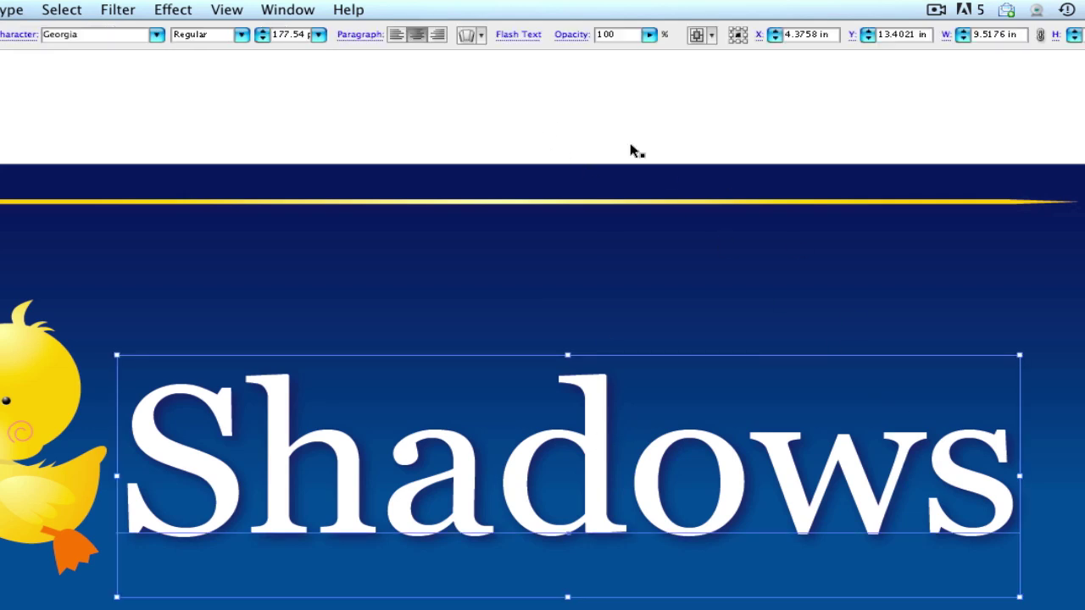
click(617, 208)
click(619, 203)
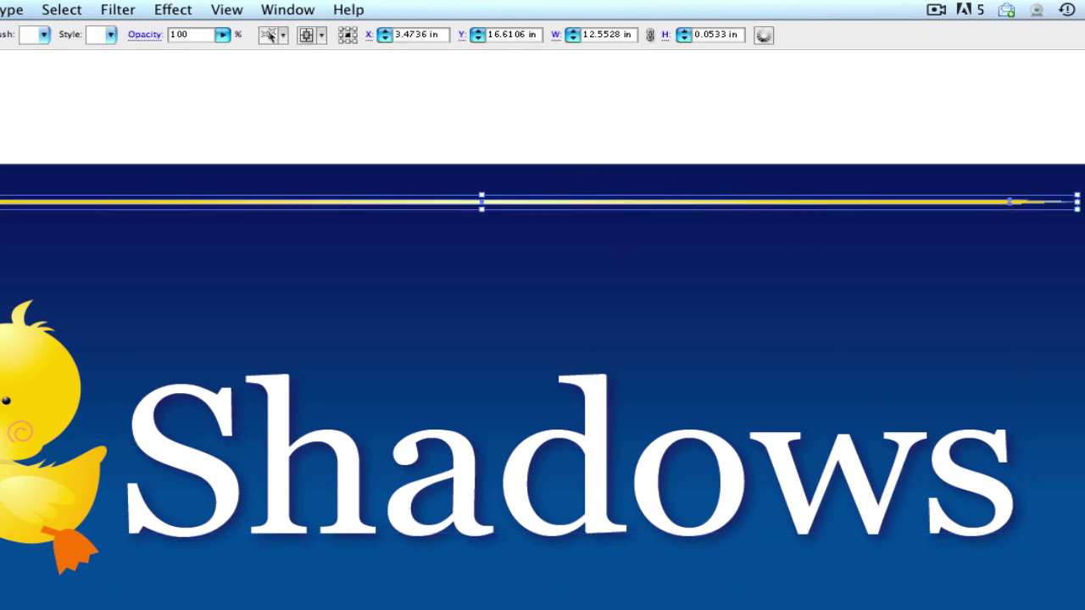
click(486, 133)
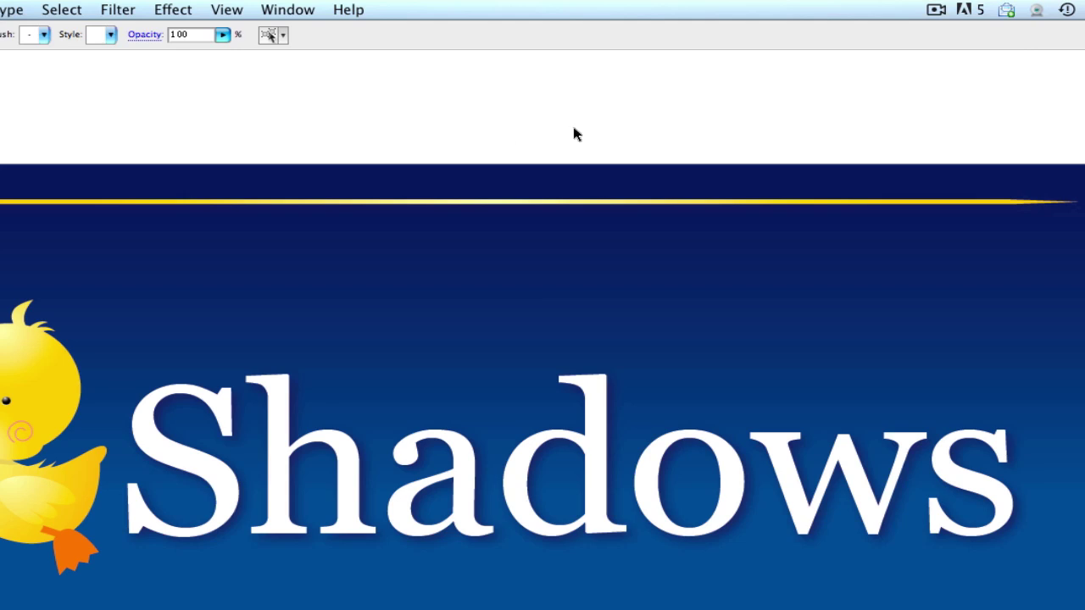
Select the Shadows text and open its Drop Shadow settings from the Appearance panel.
click(584, 525)
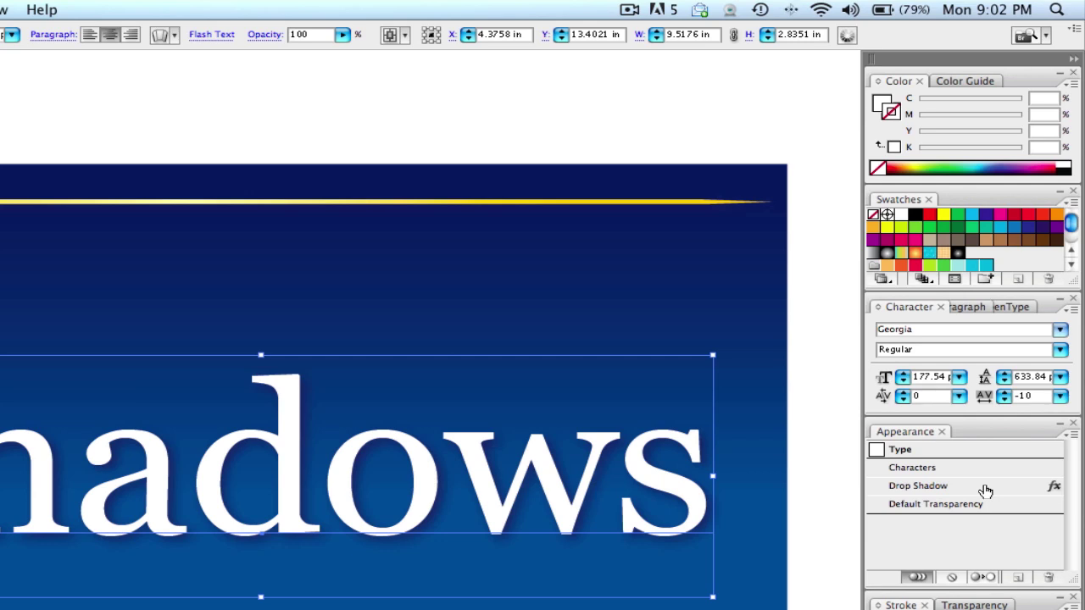
double_click(985, 487)
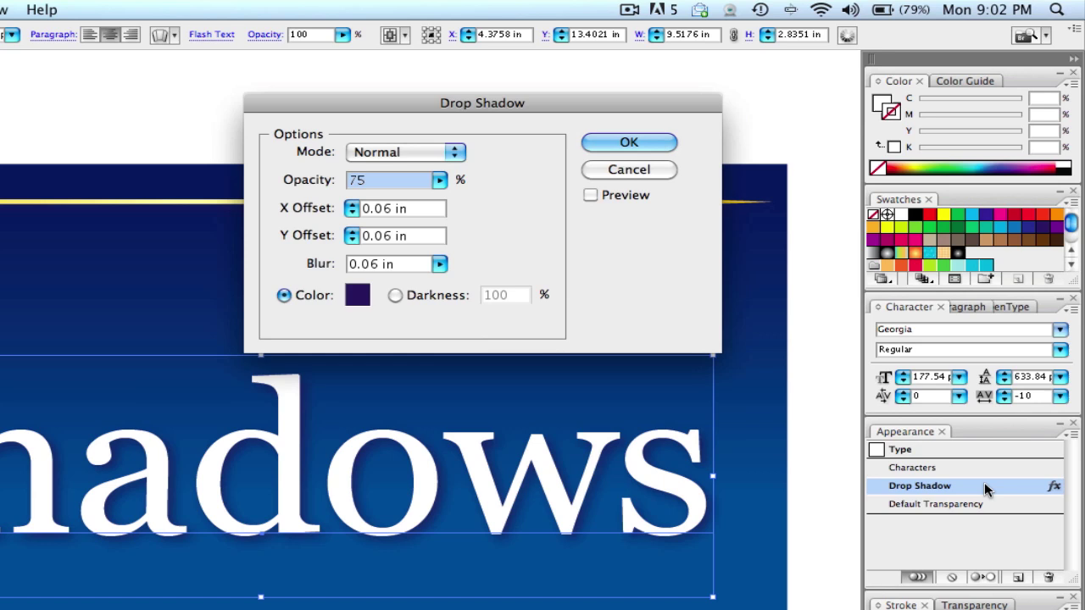
drag(482, 105, 469, 106)
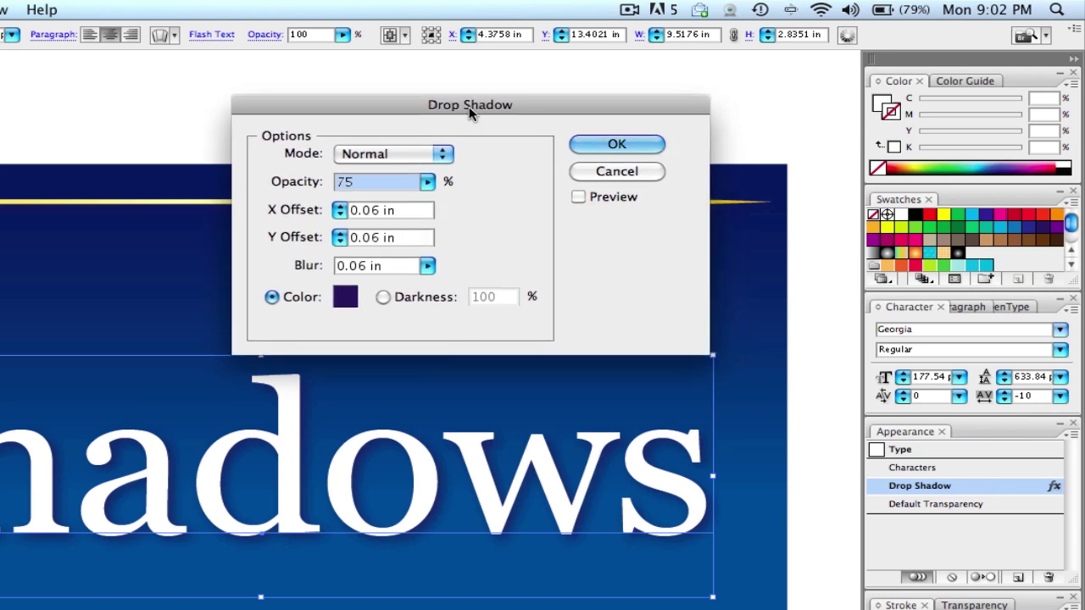
Set X Offset, Y Offset and Blur to 0.08 in, preview, and confirm.
click(374, 211)
double_click(374, 211)
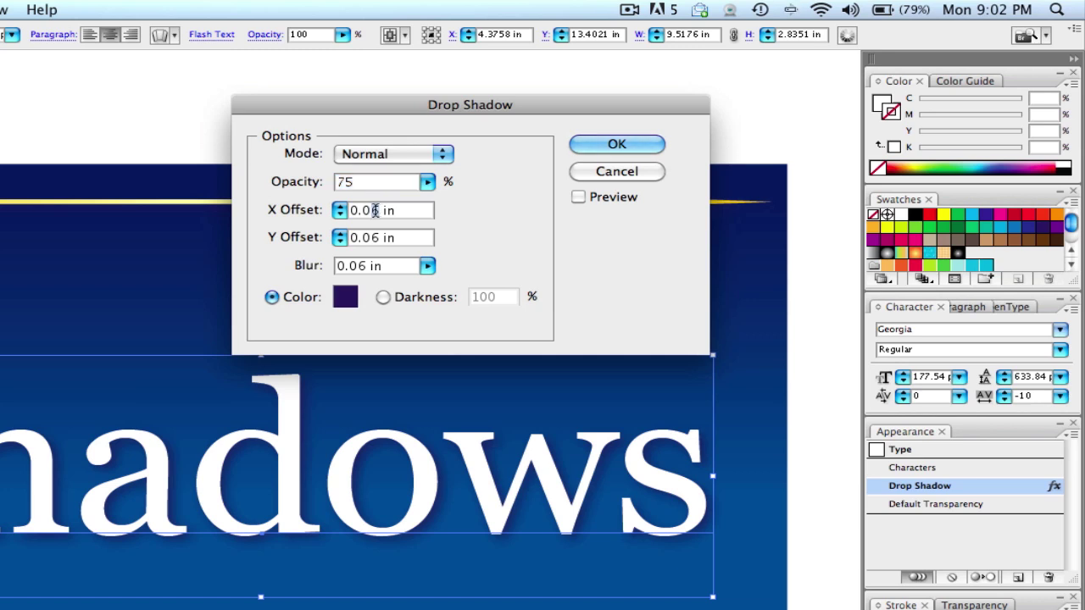
text(8)
double_click(379, 237)
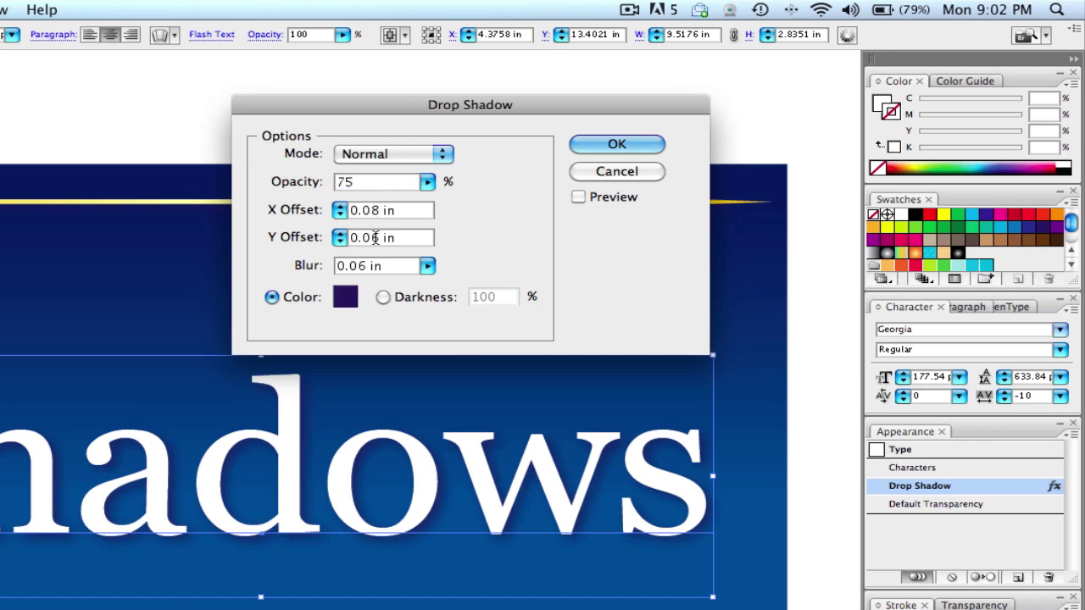
text(8)
double_click(364, 267)
text(8)
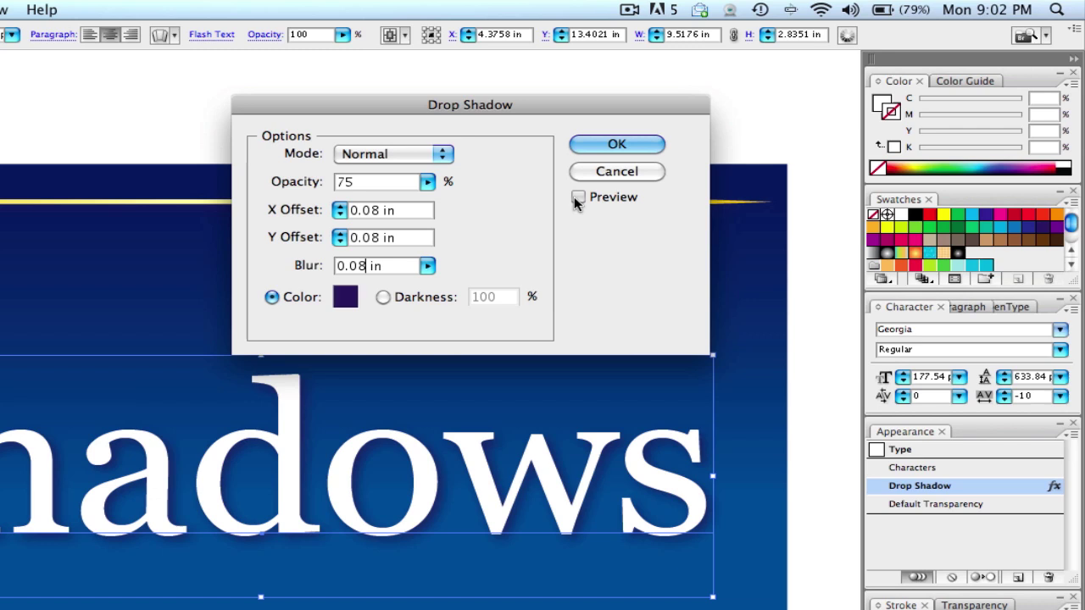
click(576, 198)
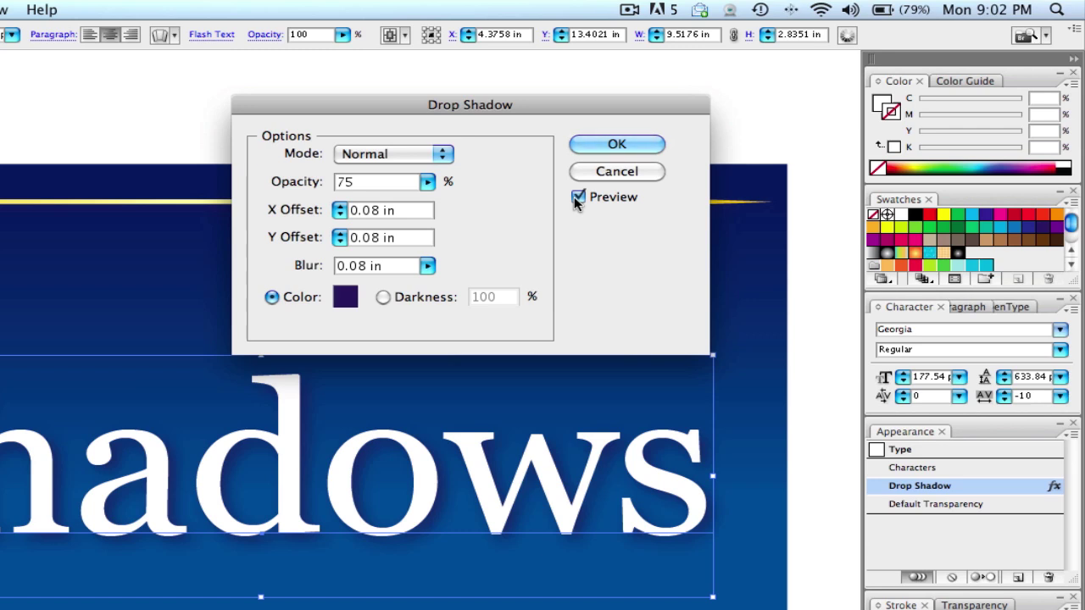
click(616, 144)
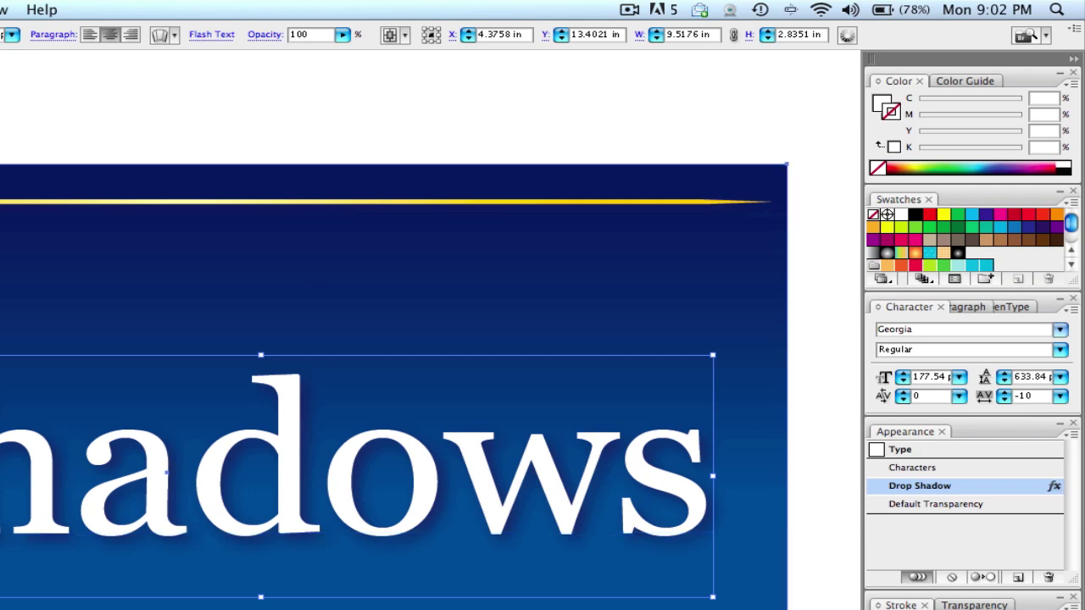
Check the thin gold line's drop shadow settings and leave them unchanged at 0.06 in.
click(381, 201)
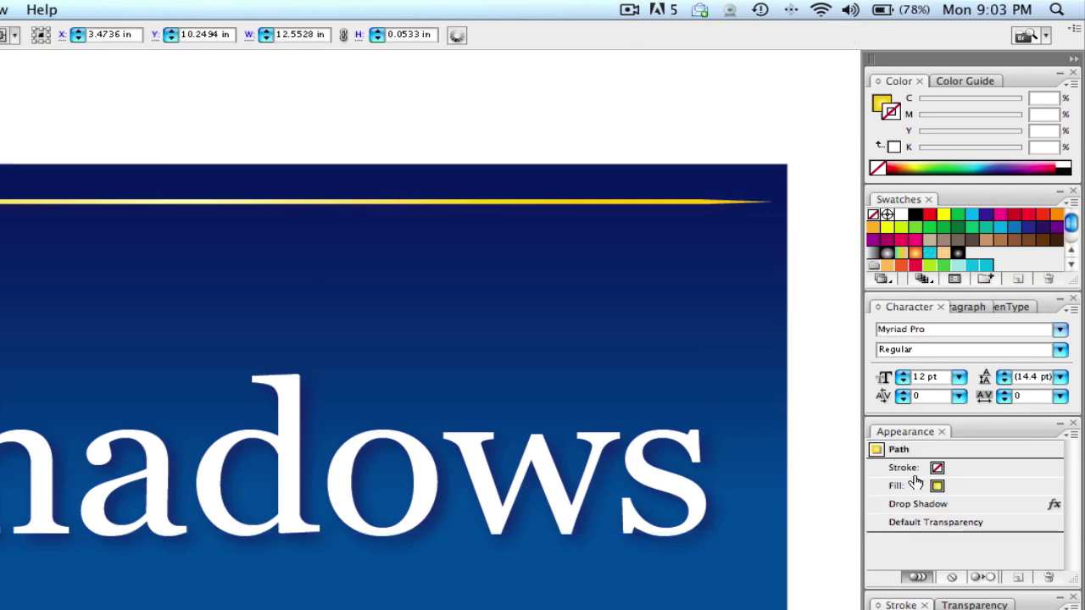
double_click(978, 505)
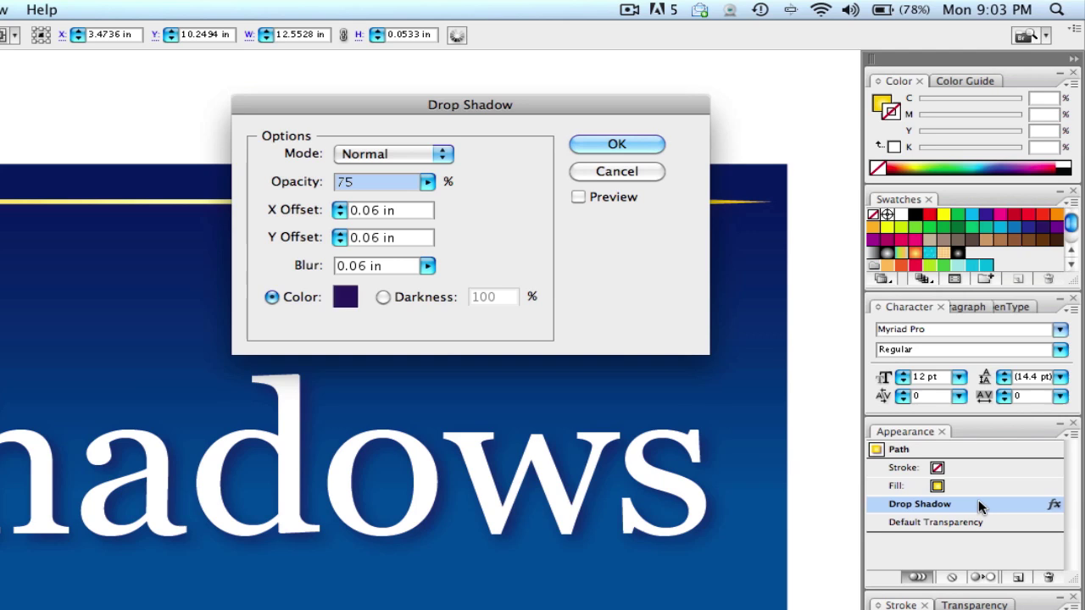
key(Return)
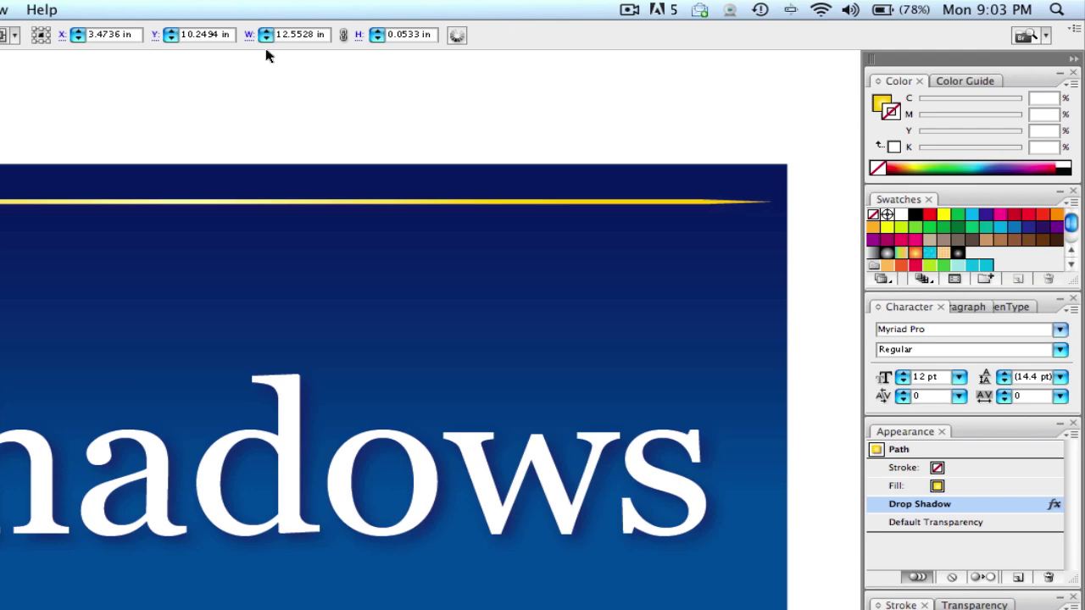
Deselect the gold line by clicking empty canvas.
click(146, 93)
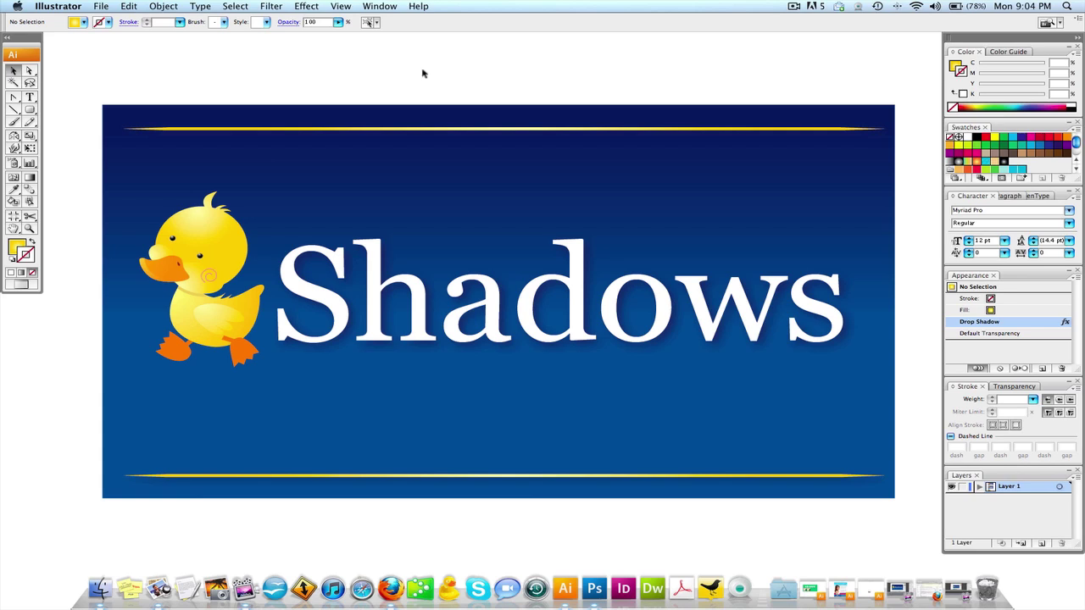
Zoom in on the duck and the first letters of the Shadows text.
click(230, 240)
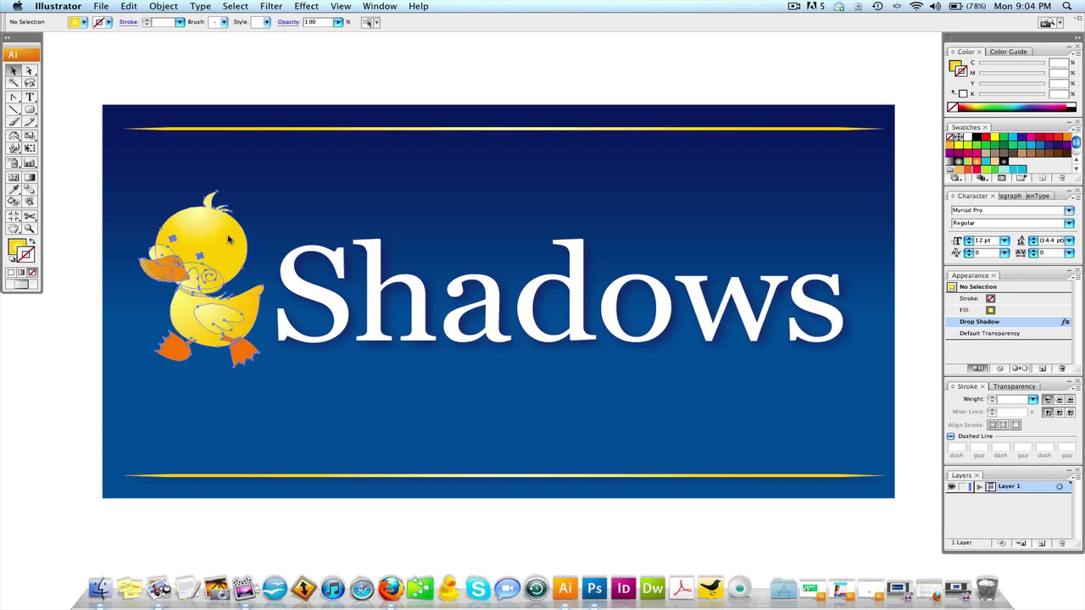
click(105, 171)
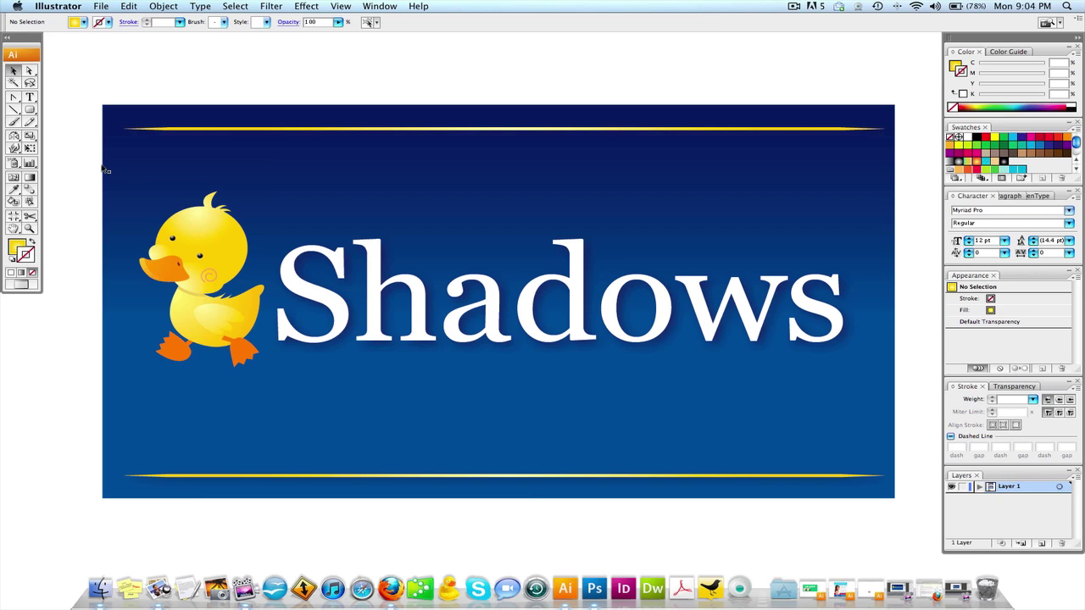
drag(91, 141, 496, 475)
scroll(439, 415, right, 2)
scroll(460, 421, up, 1)
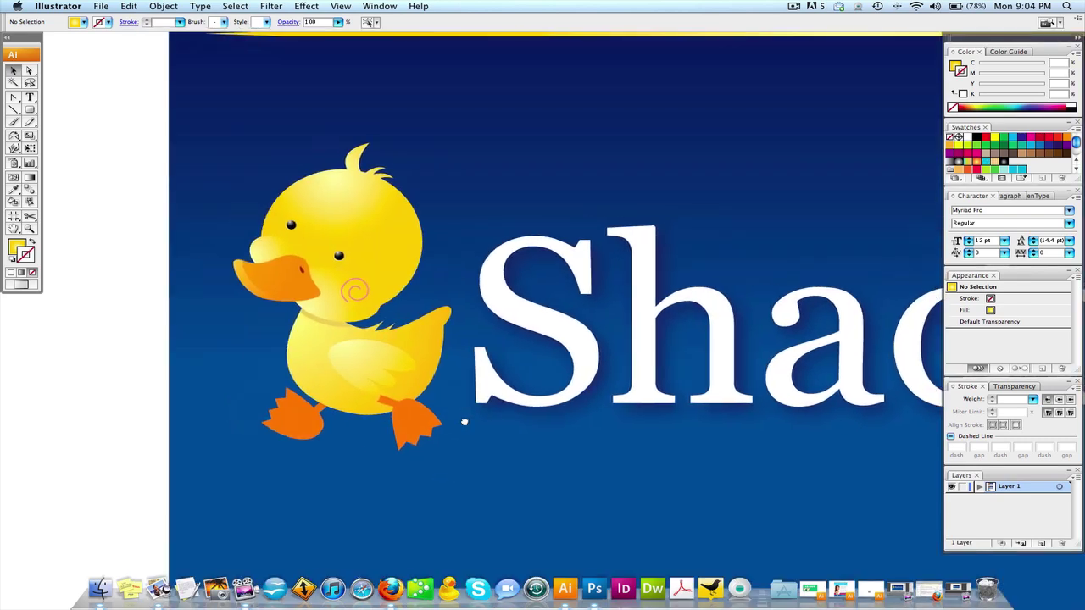
Select the duck group, undo a trial move left, and toggle its bounding box off and on.
click(367, 223)
drag(368, 223, 291, 219)
key(super+z)
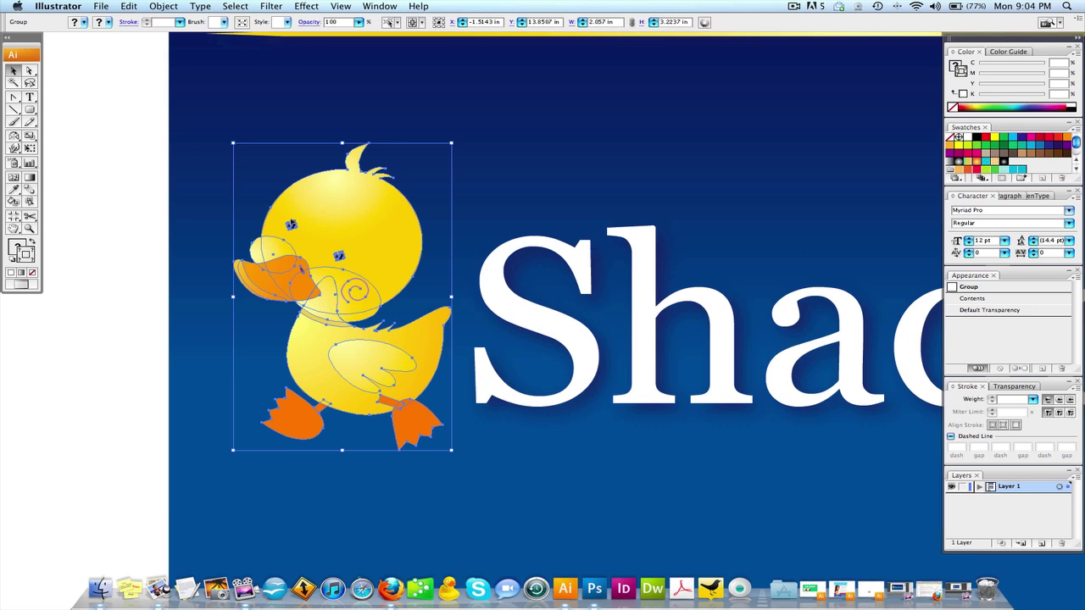
key(super+shift+b)
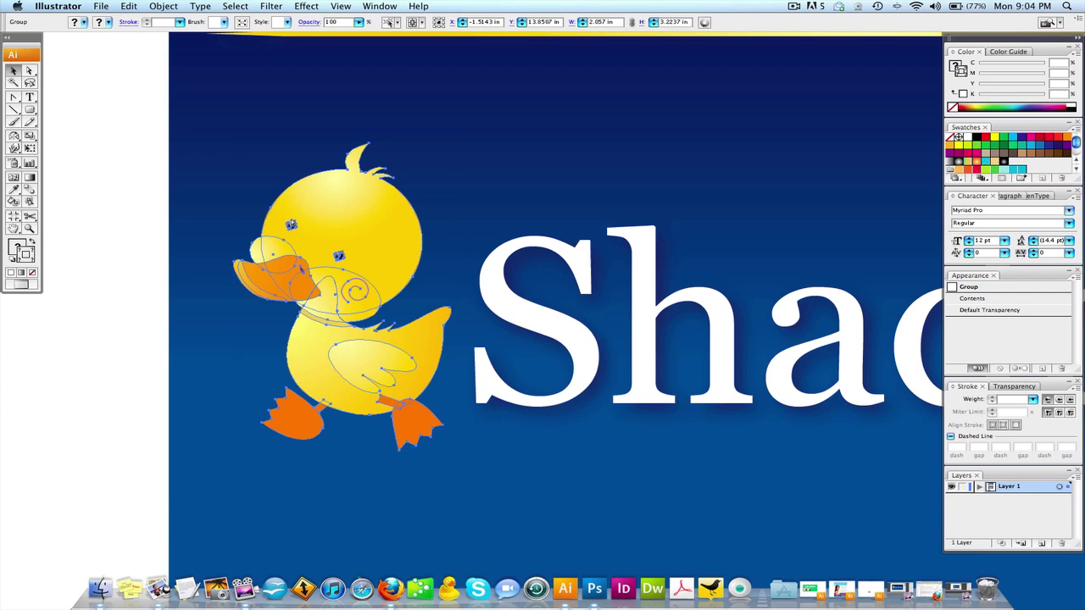
key(super+shift+b)
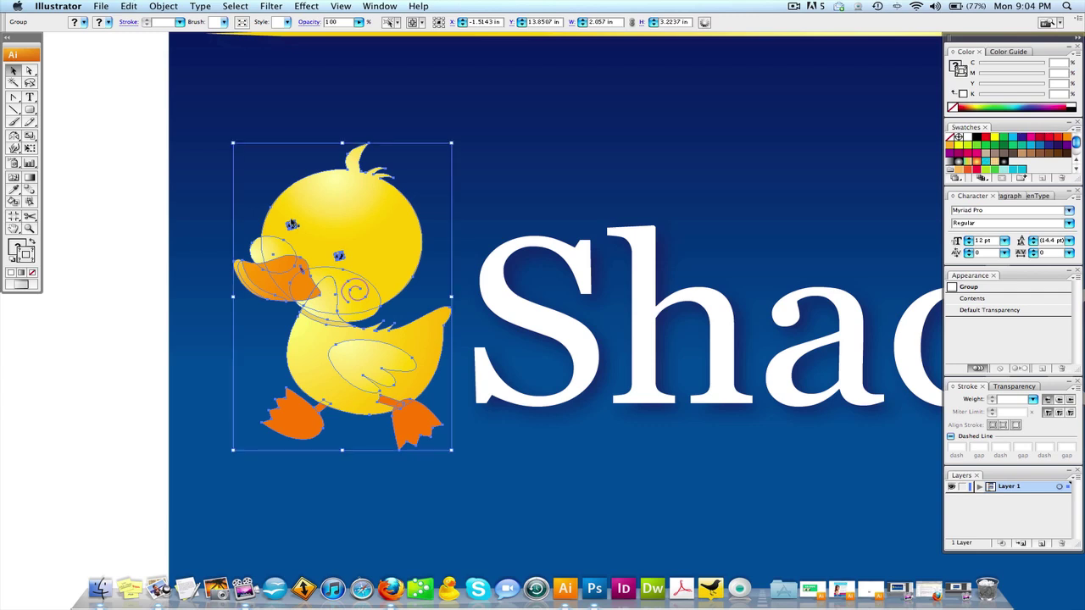
click(85, 143)
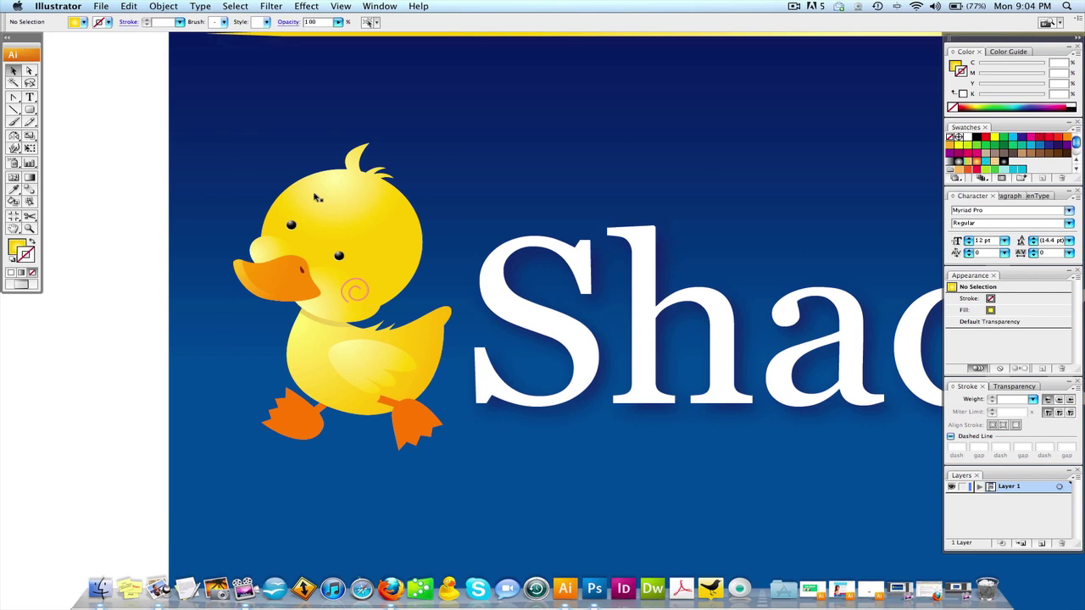
alt+drag(379, 201, 116, 201)
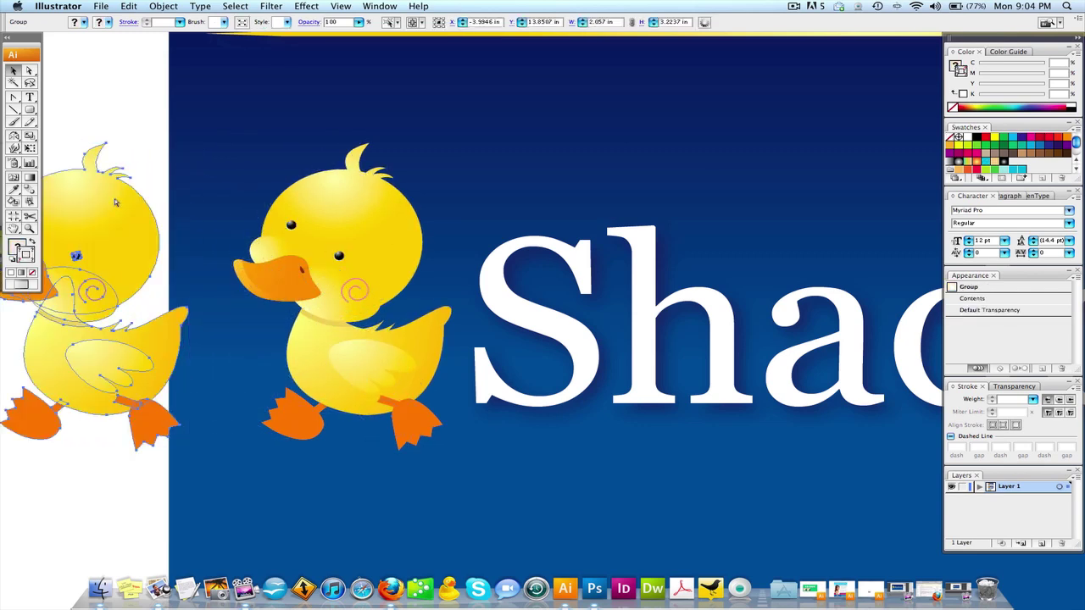
key(super+z)
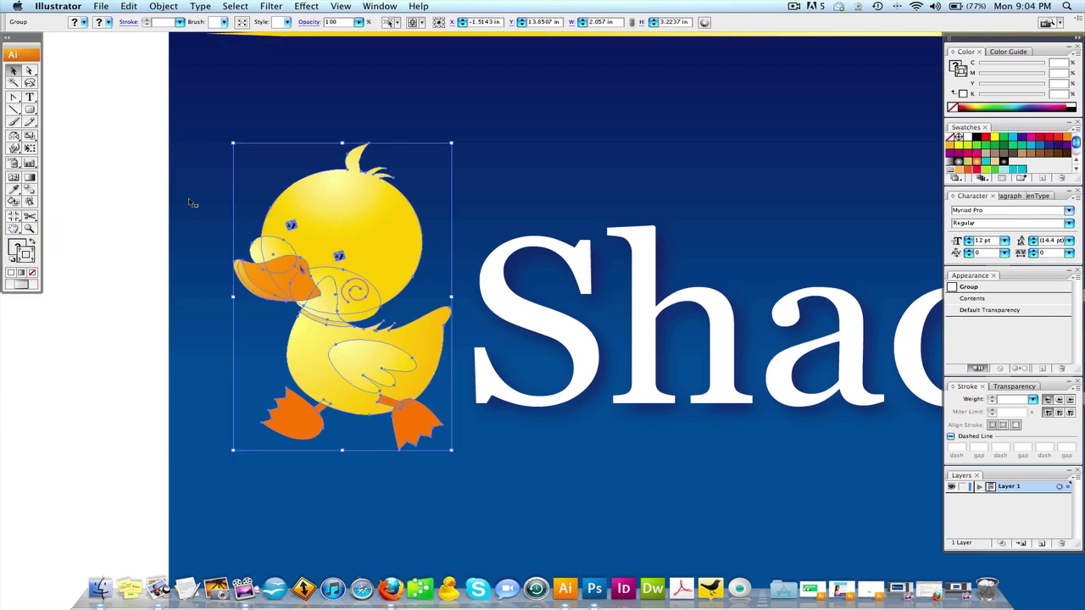
key(super+shift+b)
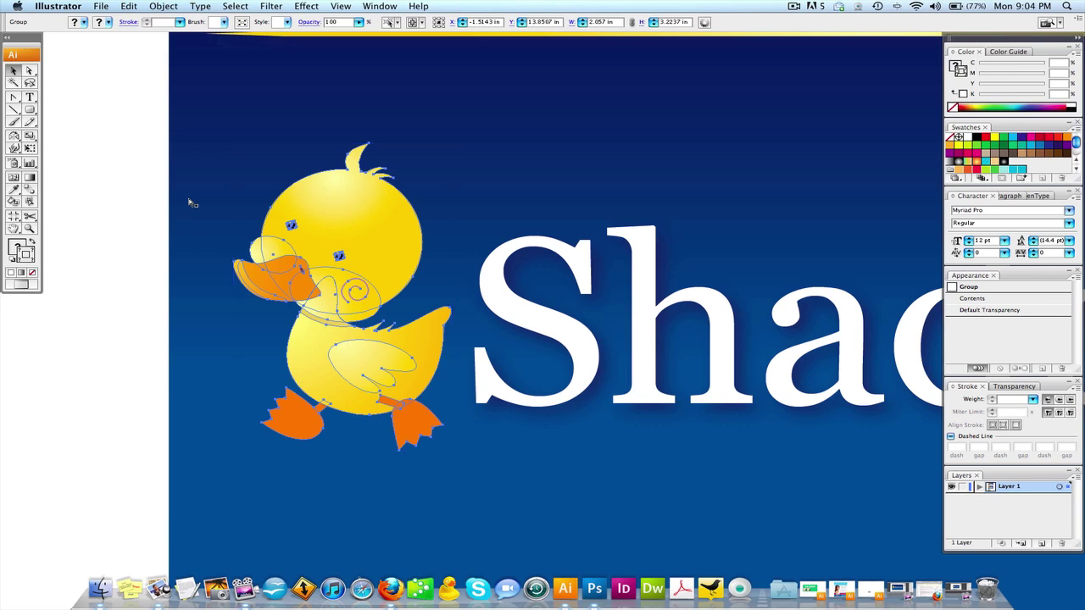
key(super+shift+b)
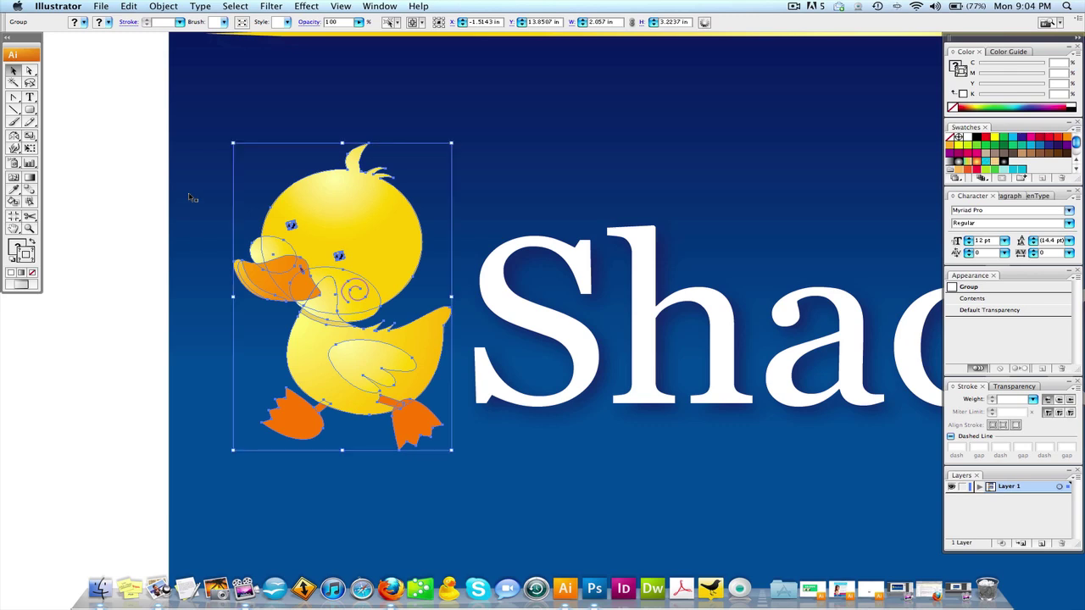
click(163, 6)
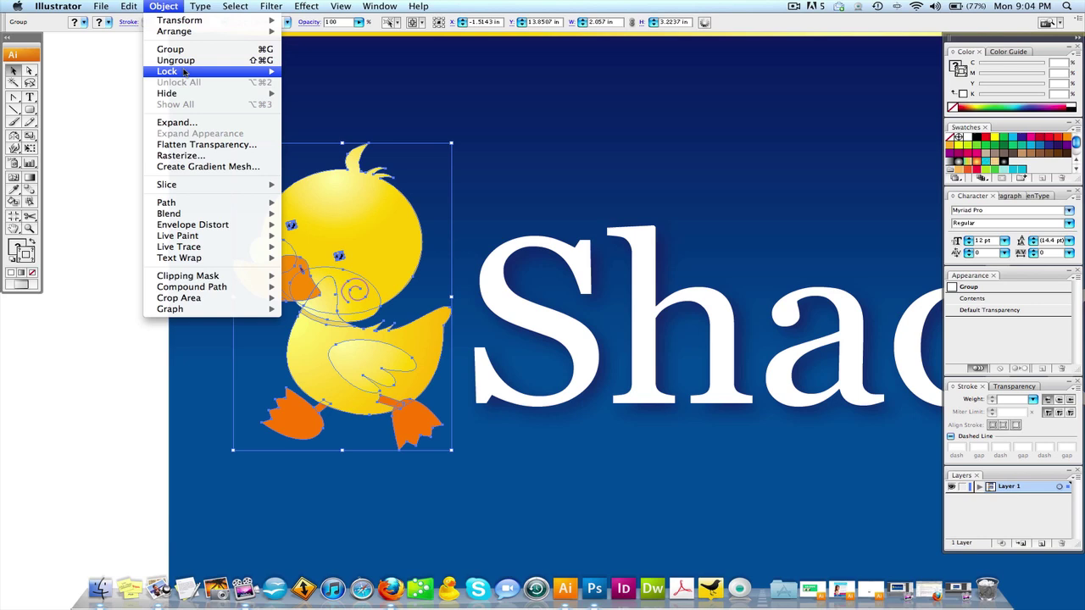
click(169, 6)
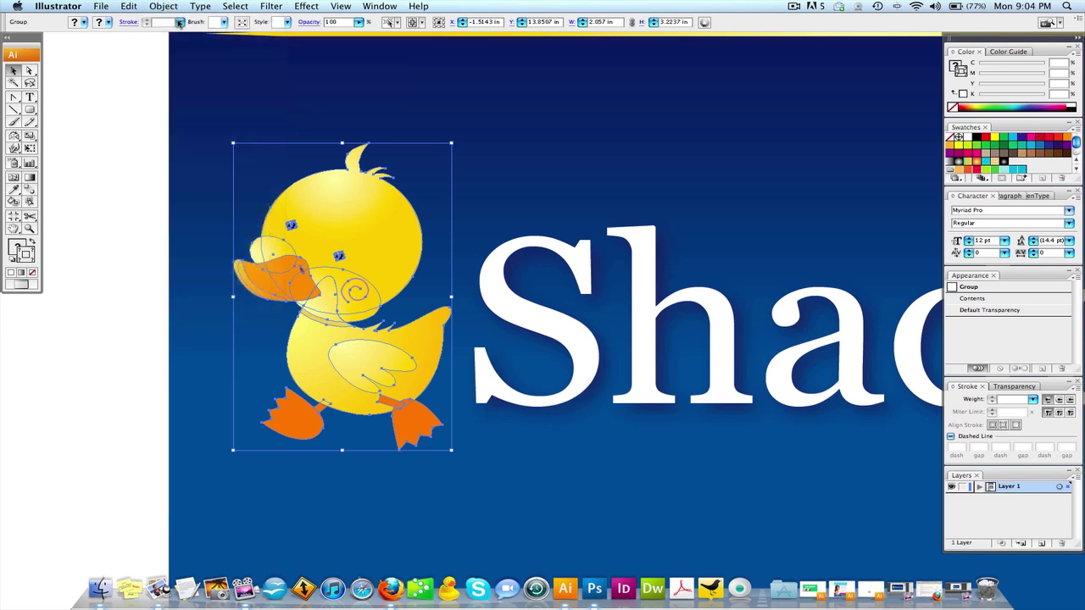
click(169, 225)
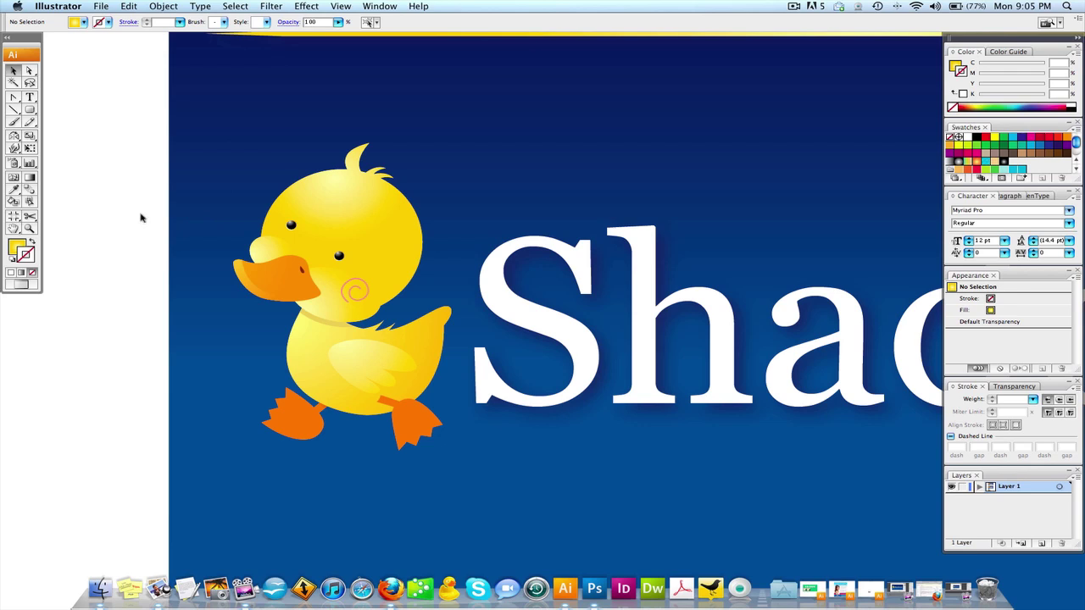
click(341, 215)
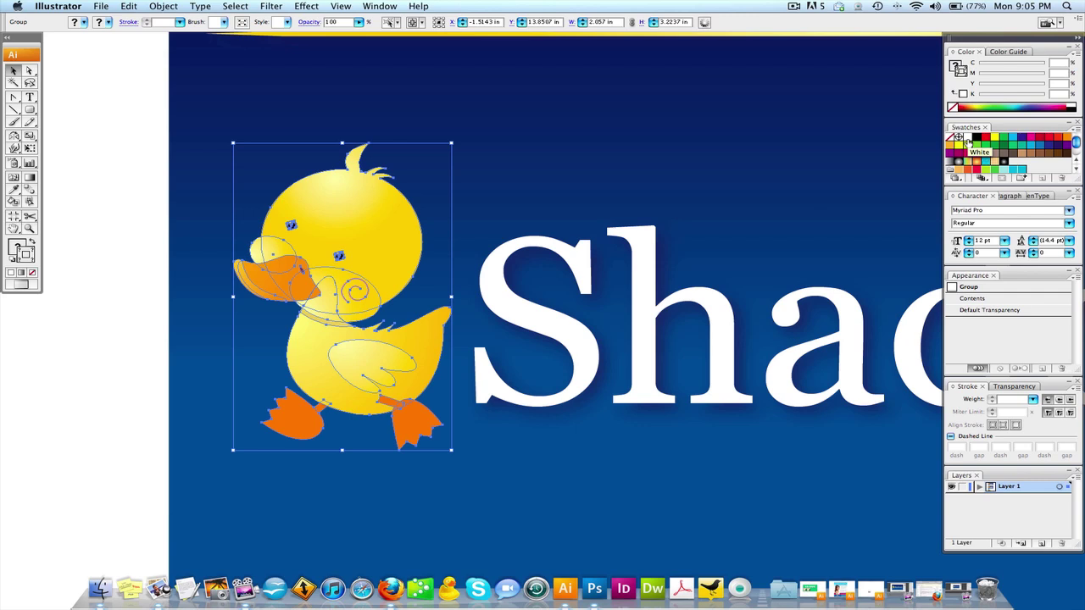
click(967, 141)
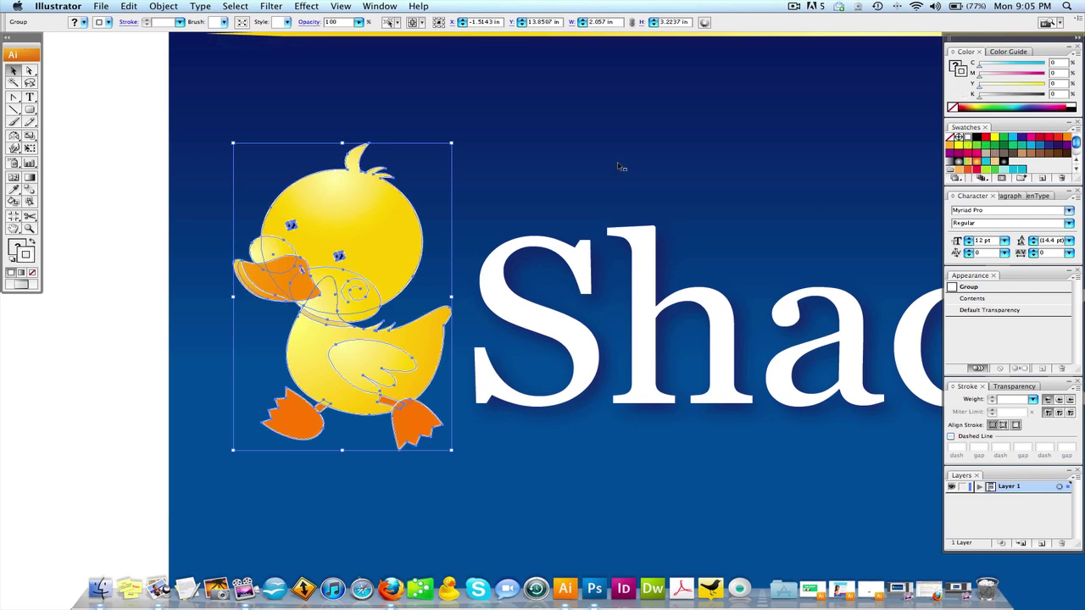
click(96, 212)
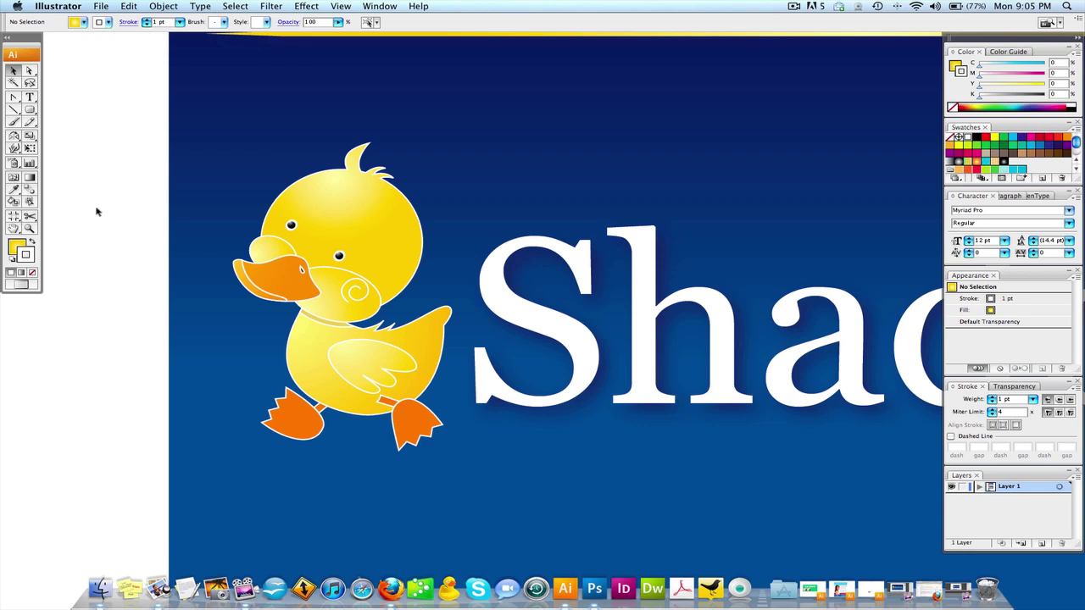
key(super+z)
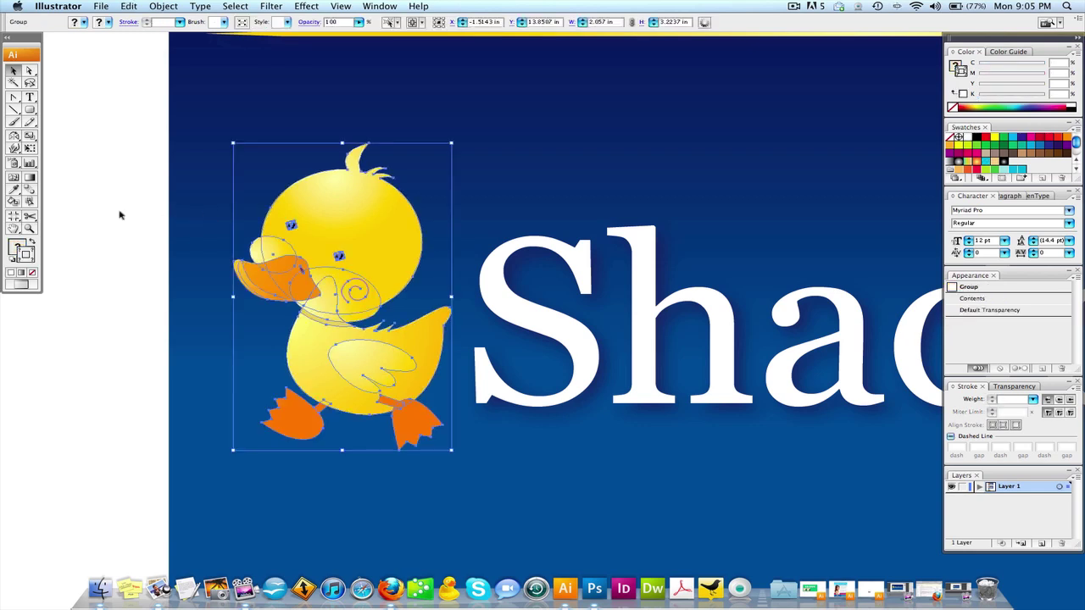
key(super+2)
key(alt+super+2)
key(super+2)
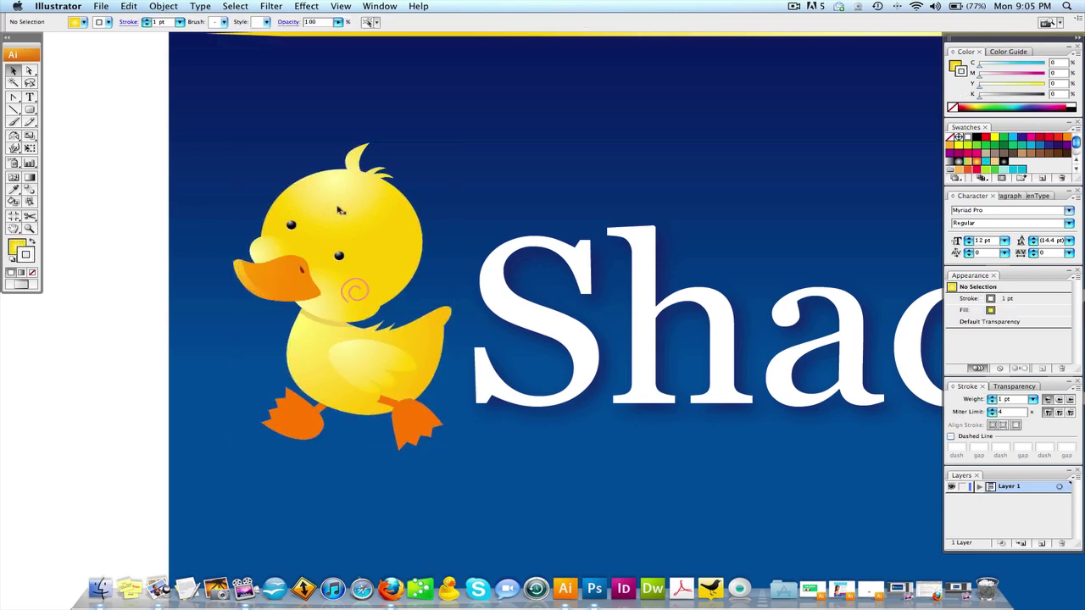
Give the duck group a white 3 pt stroke, then deselect it.
key(alt+super+2)
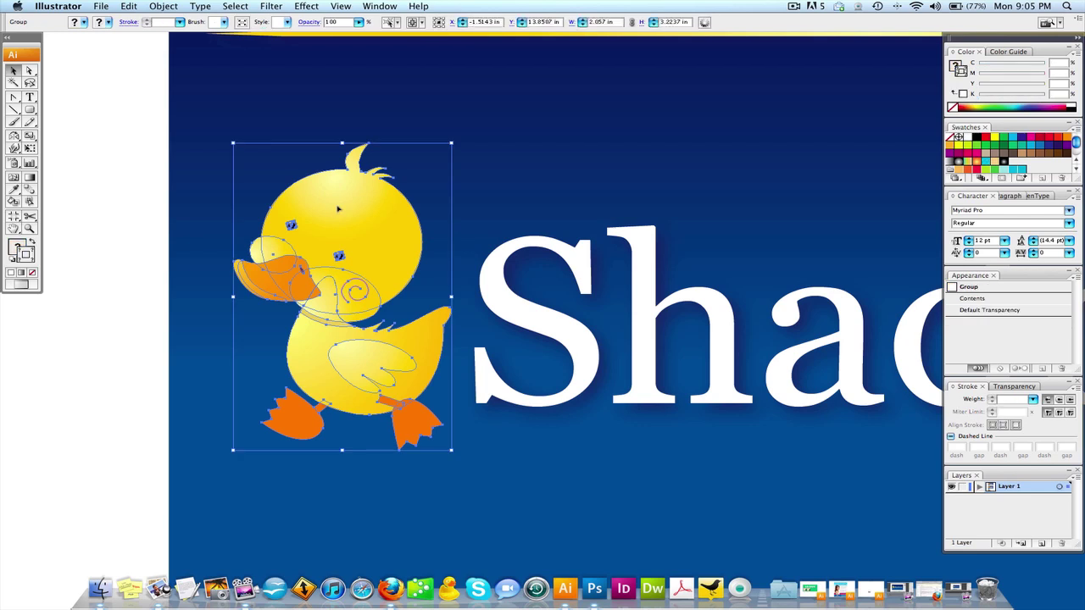
click(966, 137)
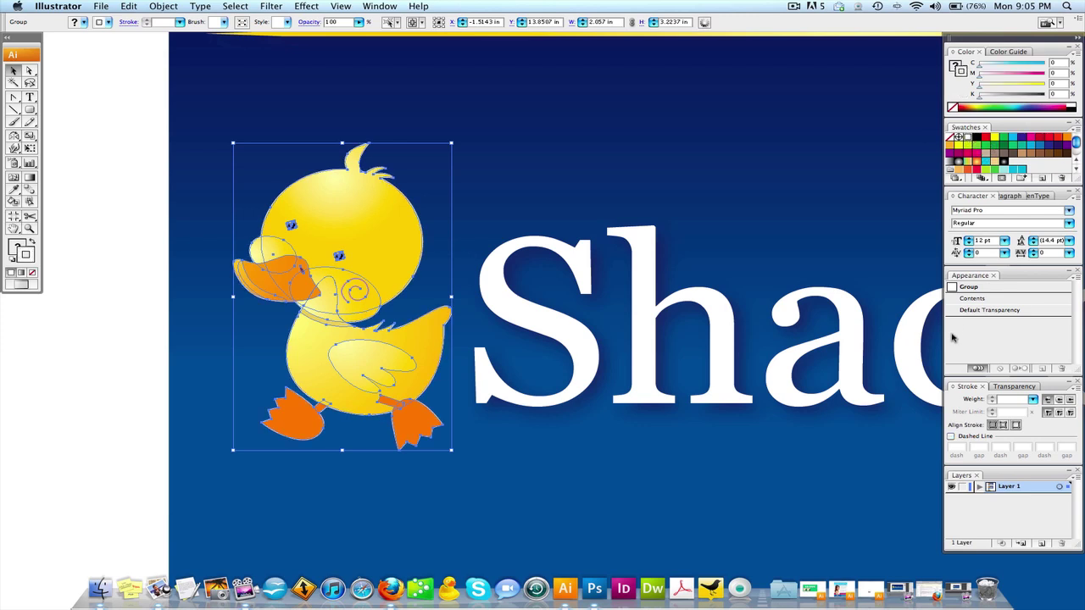
click(1032, 399)
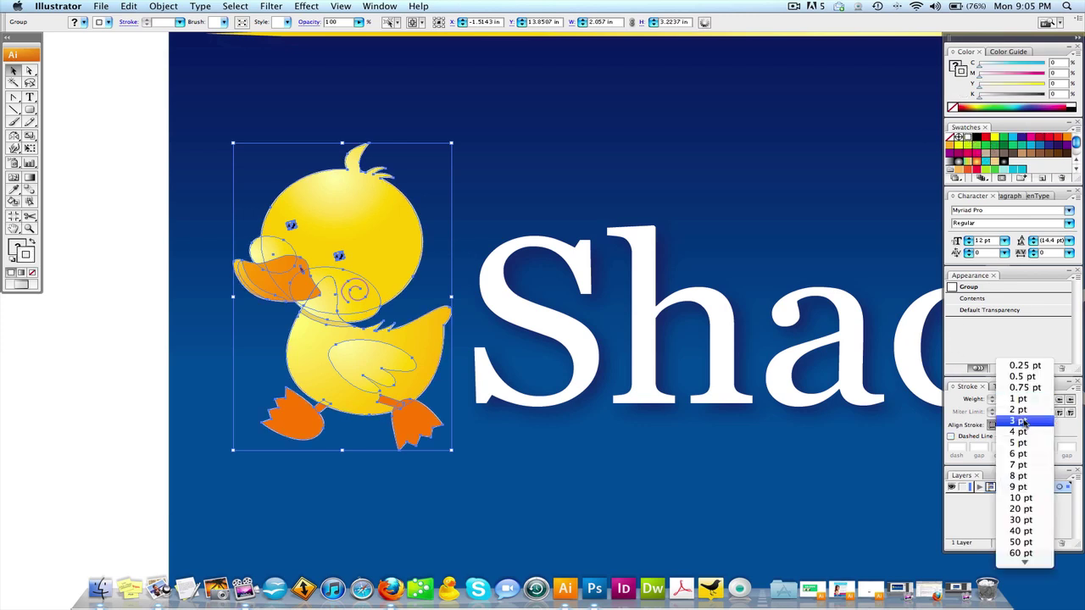
click(1023, 421)
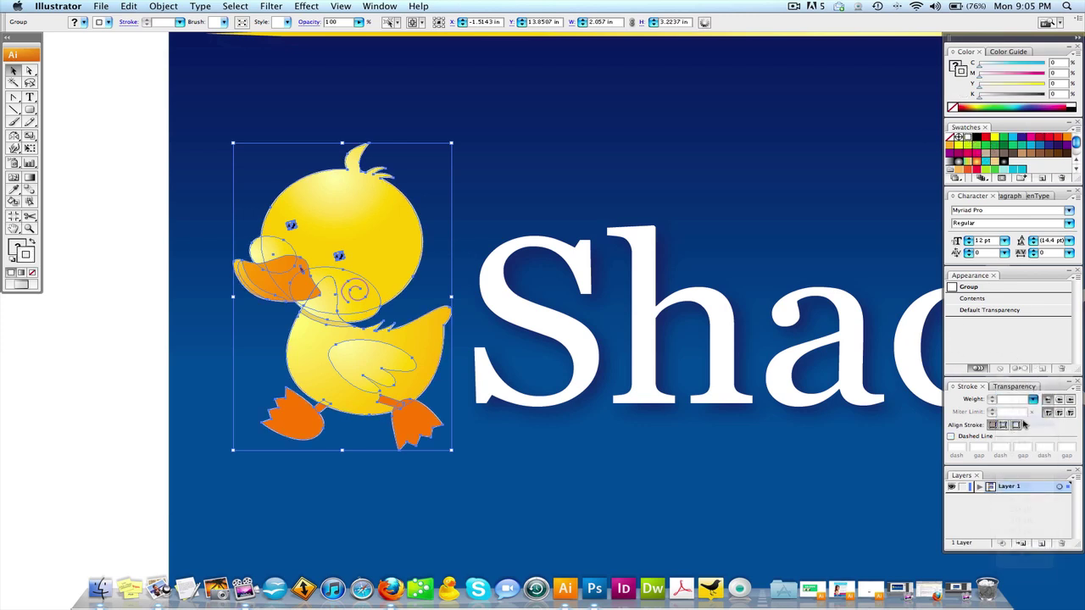
click(156, 209)
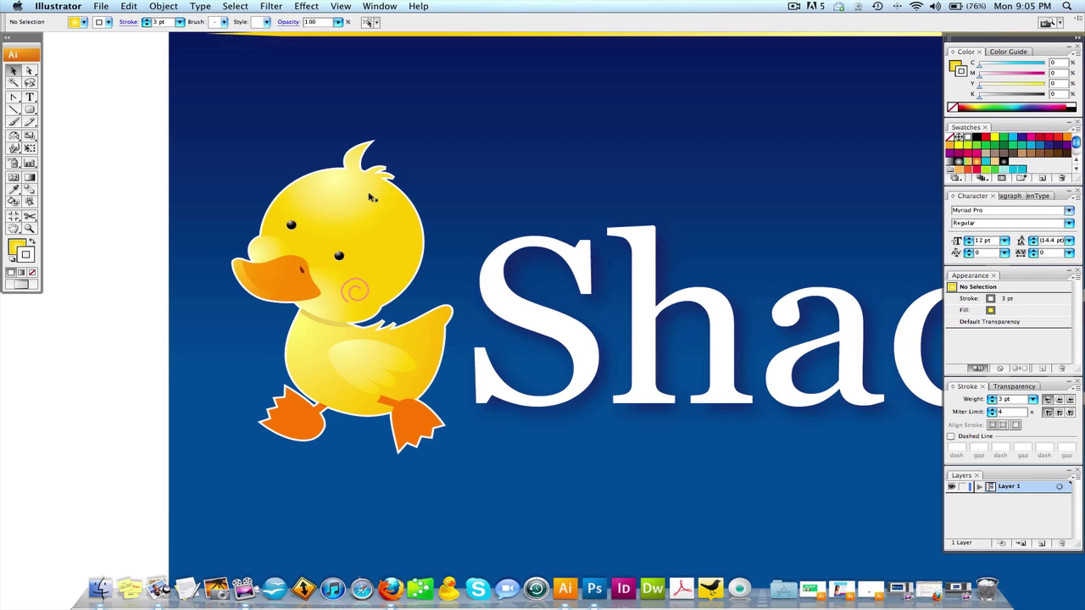
key(super+a)
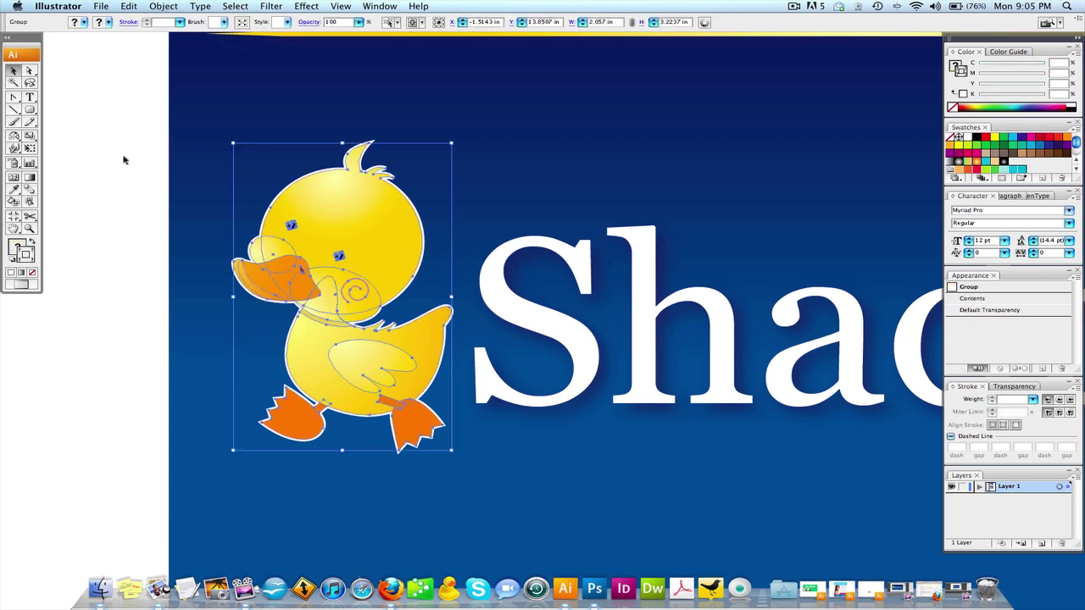
click(126, 158)
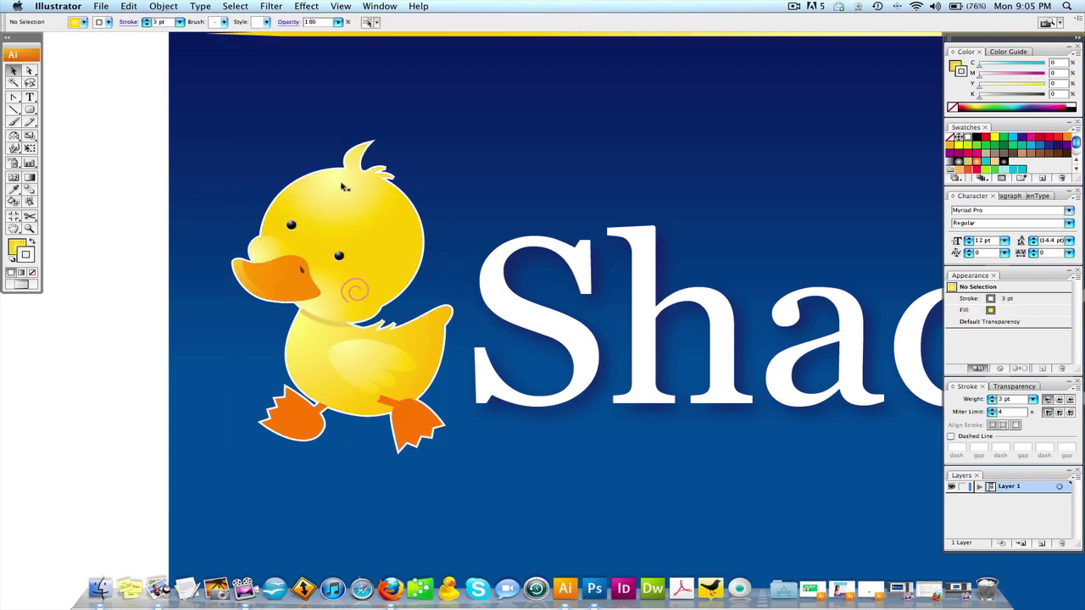
drag(362, 192, 122, 196)
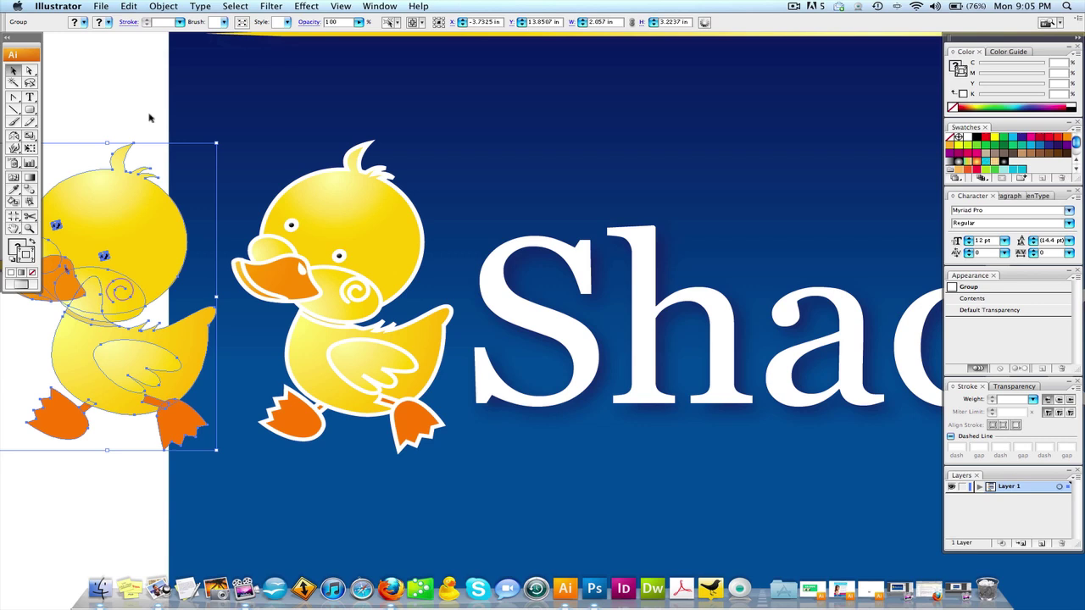
key(super+z)
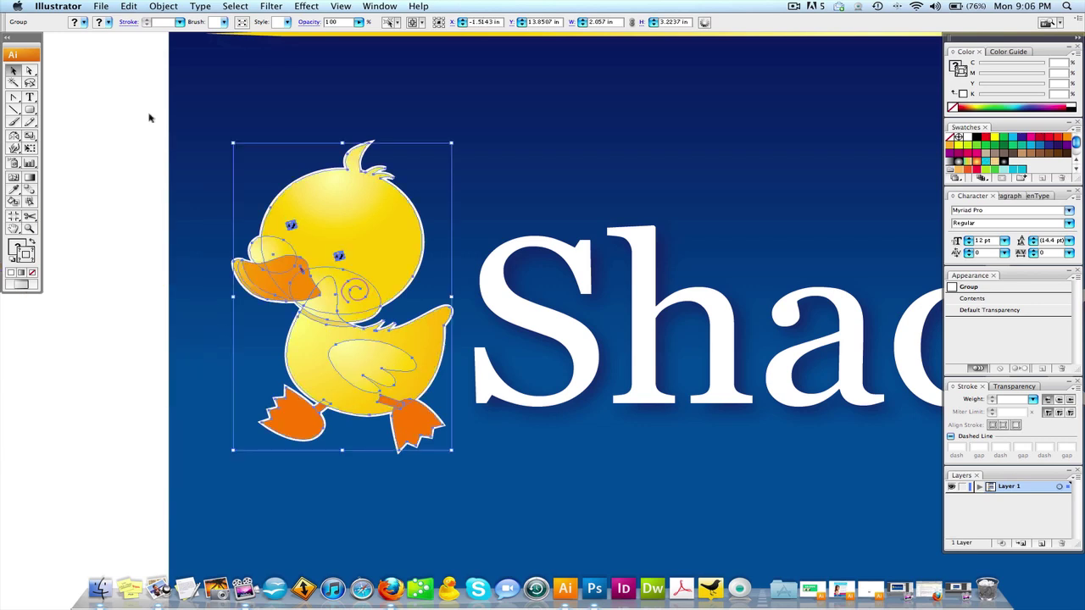
click(149, 118)
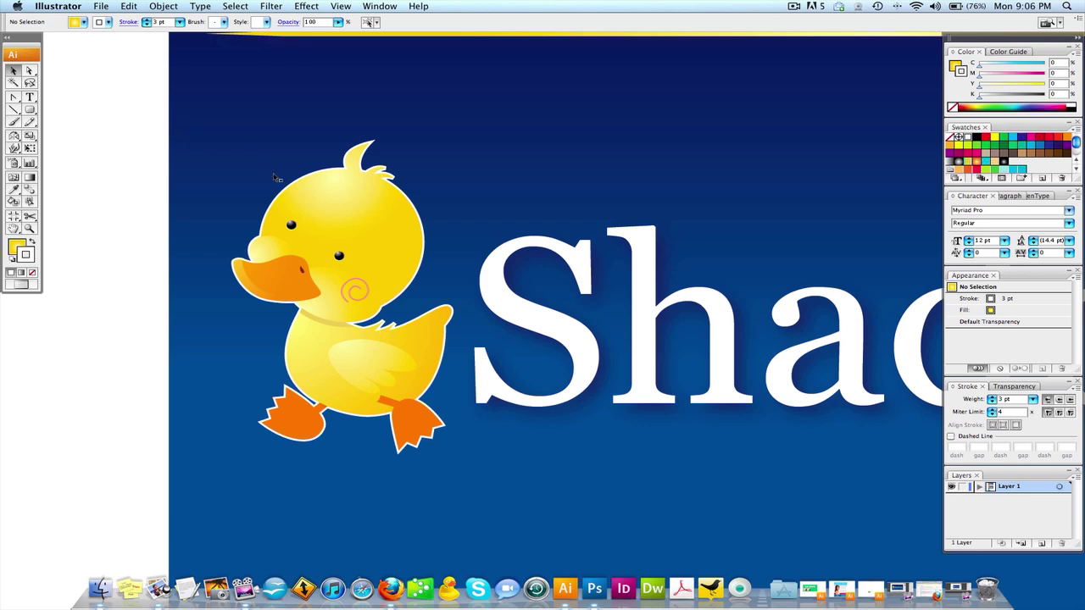
click(317, 197)
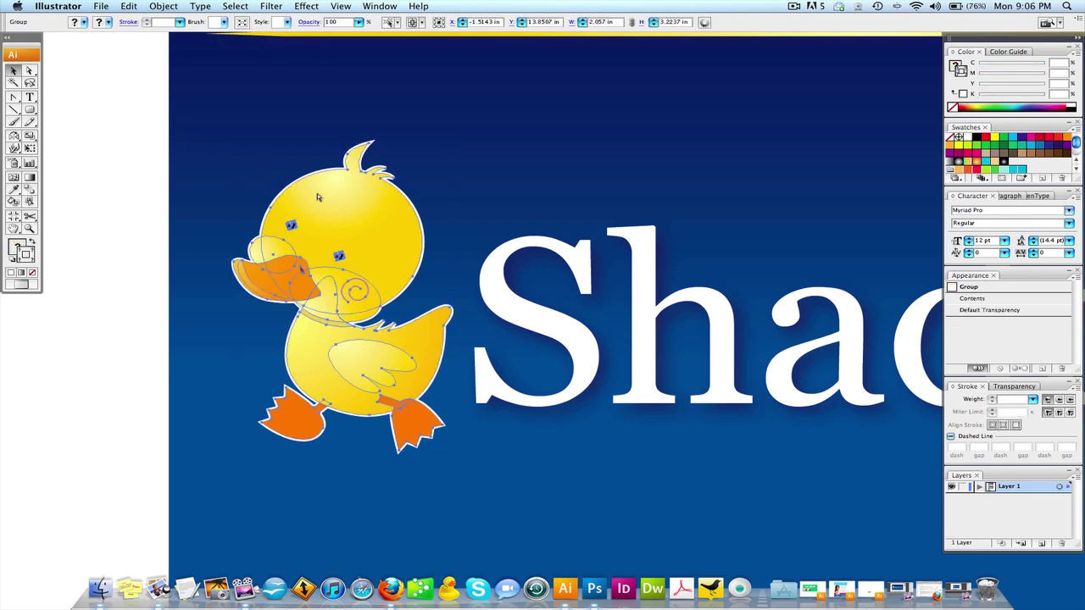
Apply the last-used navy drop shadow to the duck group from the Effect menu.
key(super+shift+a)
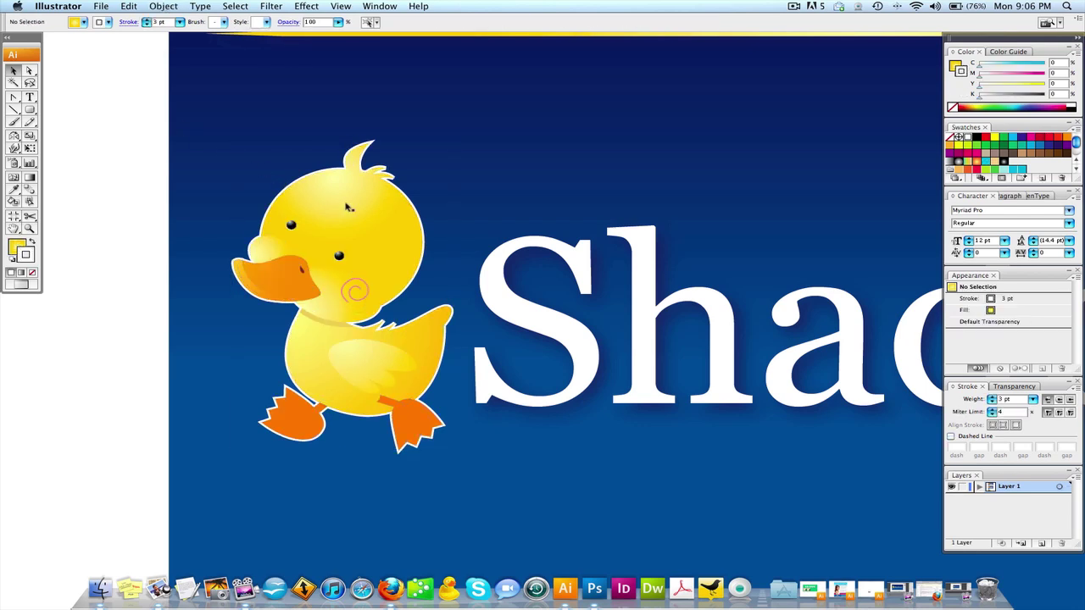
click(347, 207)
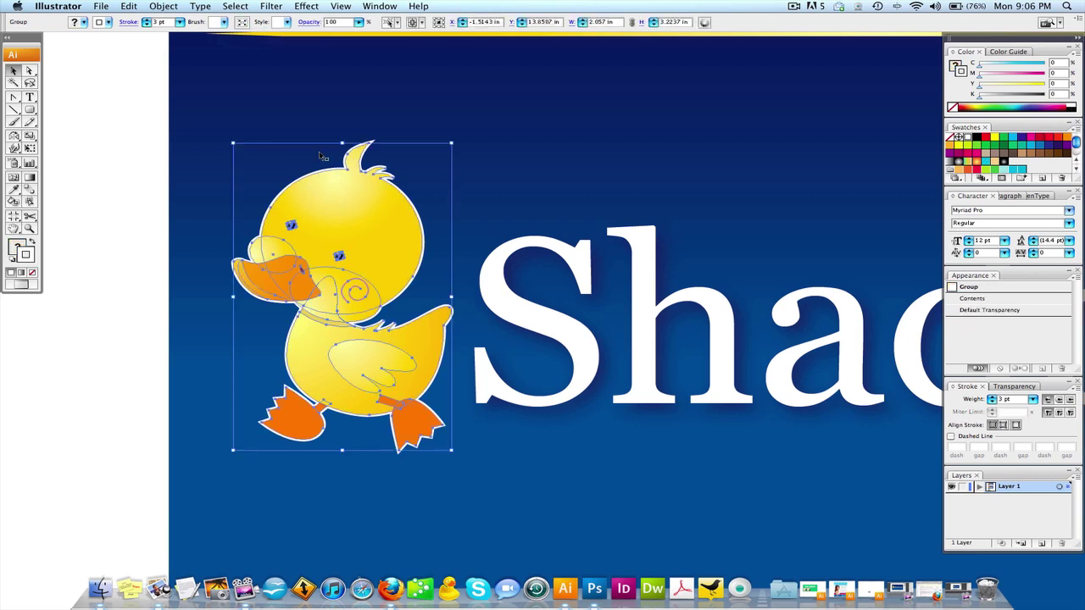
click(306, 5)
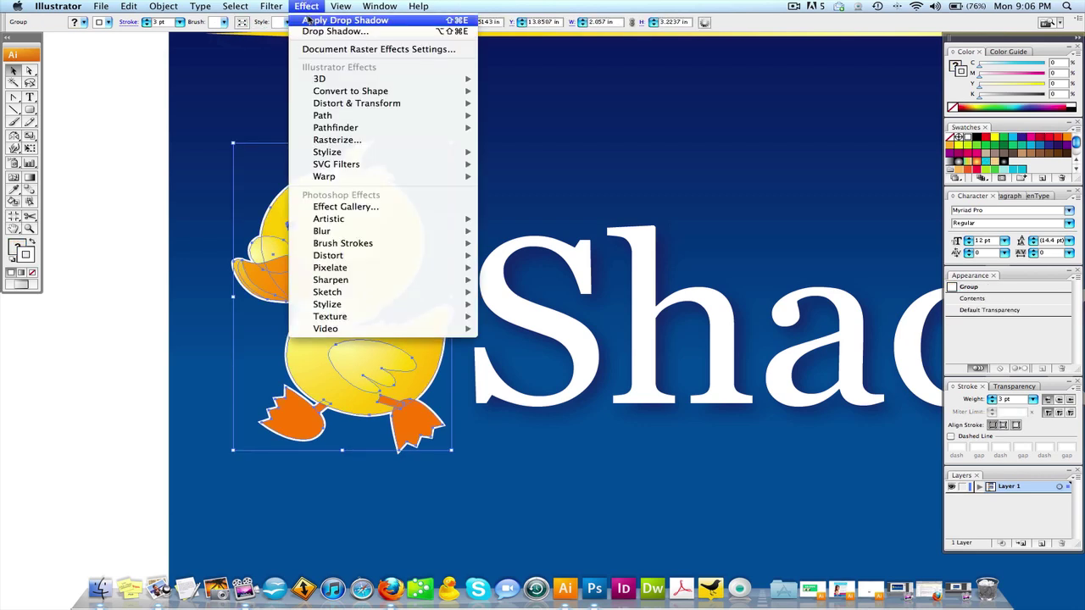
click(306, 20)
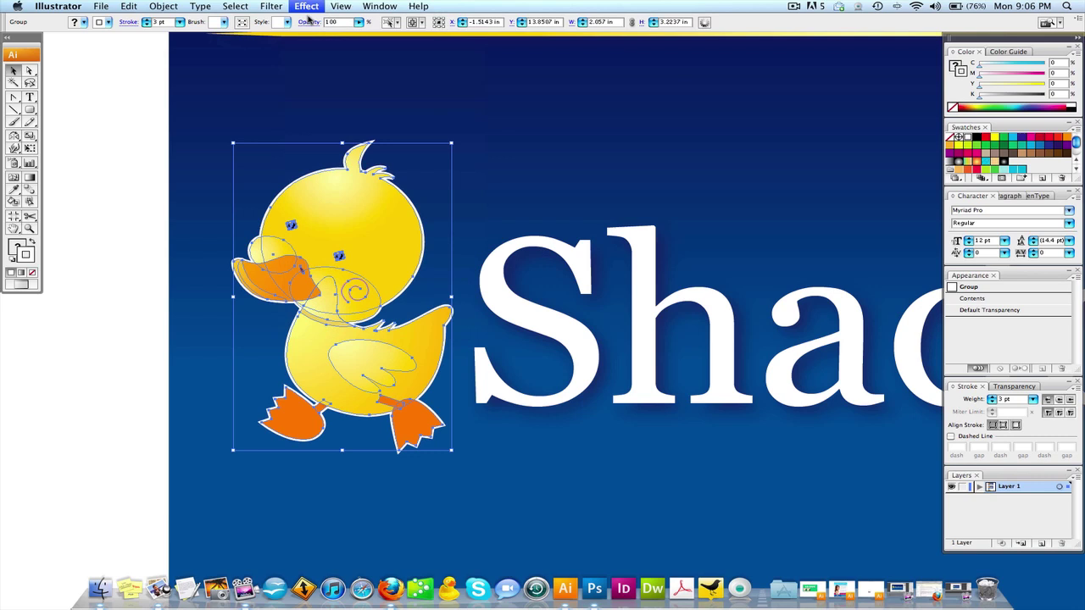
click(179, 129)
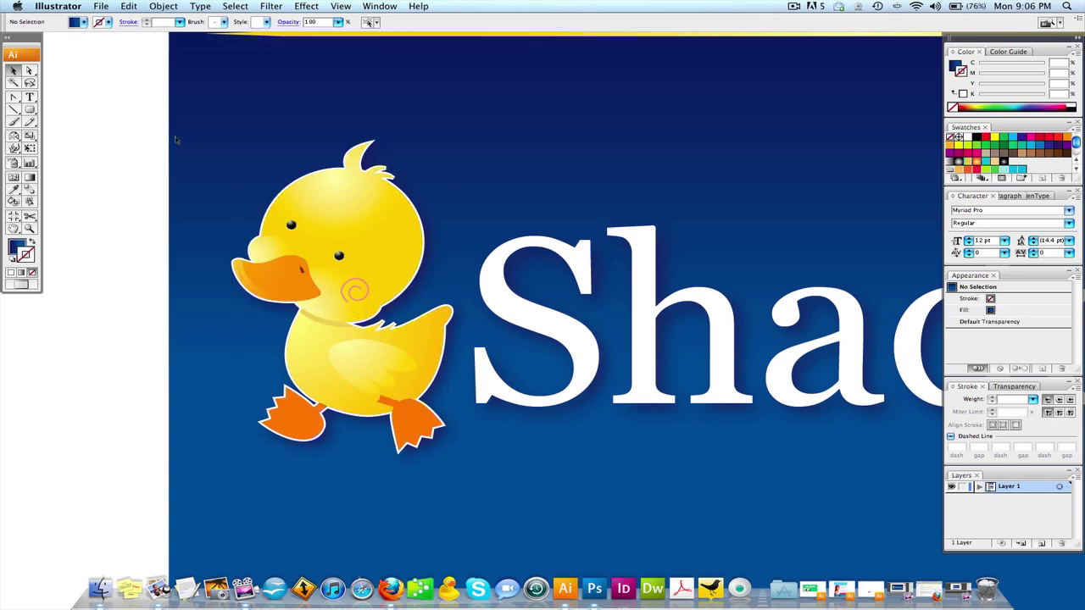
Reselect the duck after undoing an accidental move and set its stroke to yellow.
click(316, 187)
drag(316, 187, 318, 254)
key(super+z)
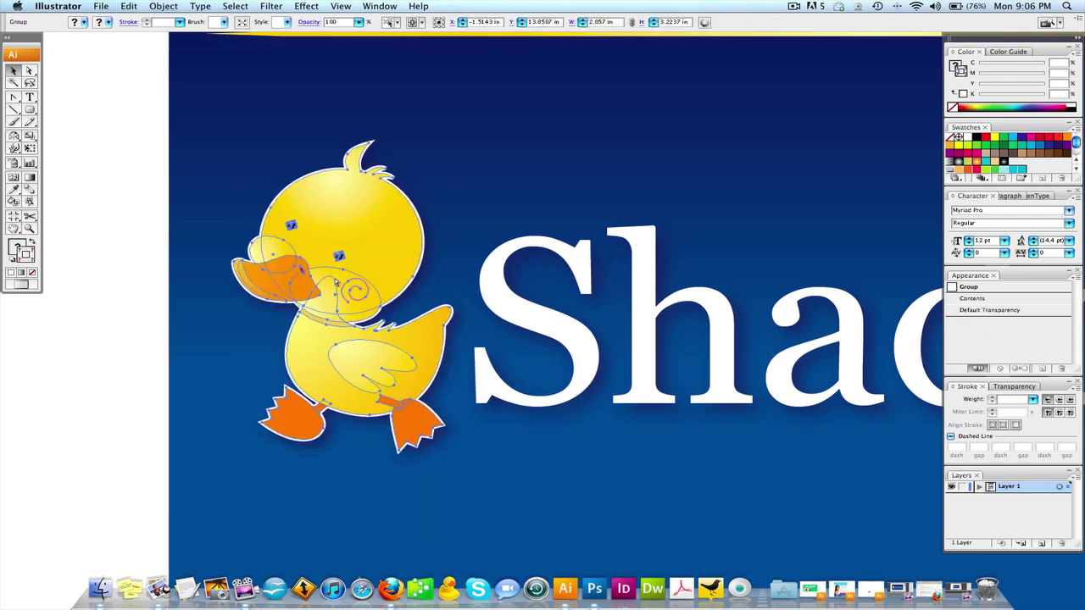
key(shift+super+a)
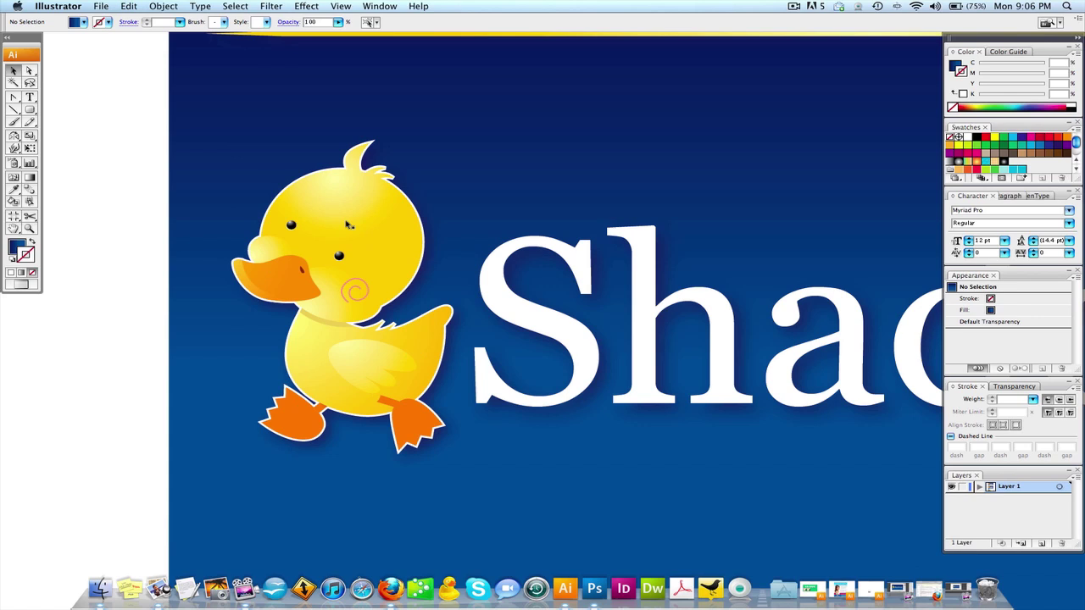
click(348, 225)
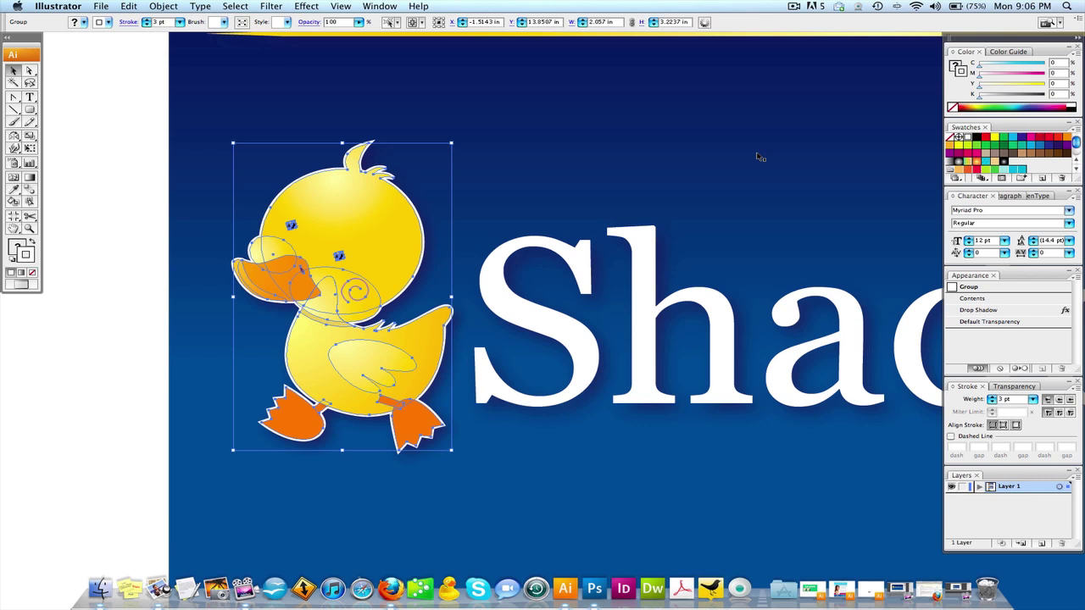
click(996, 137)
click(125, 164)
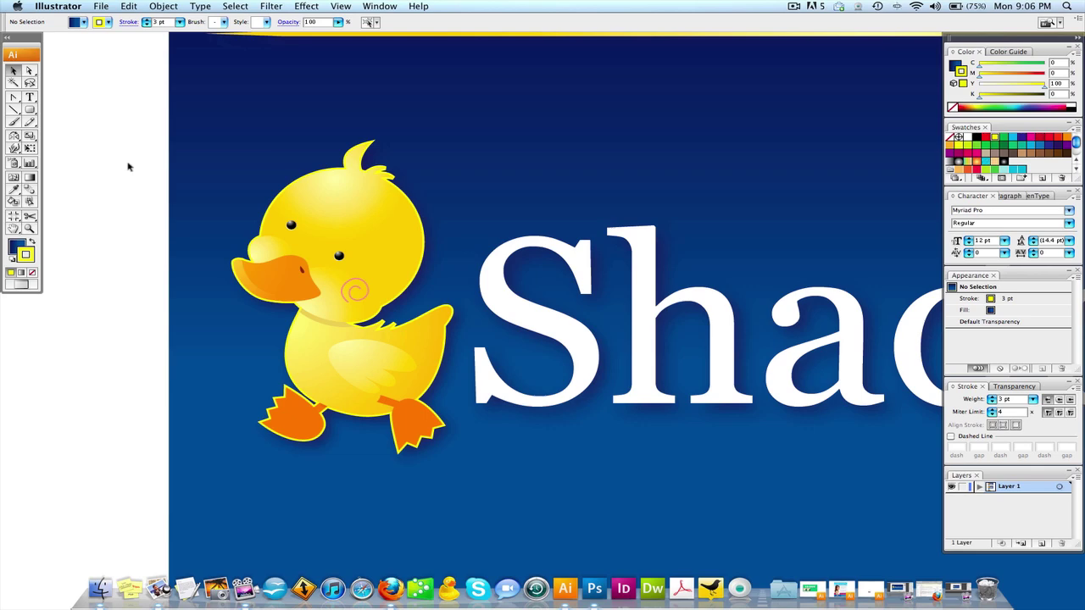
Zoom in around the Shadows text and select the text object.
key(super+minus)
key(super+minus)
key(super+minus)
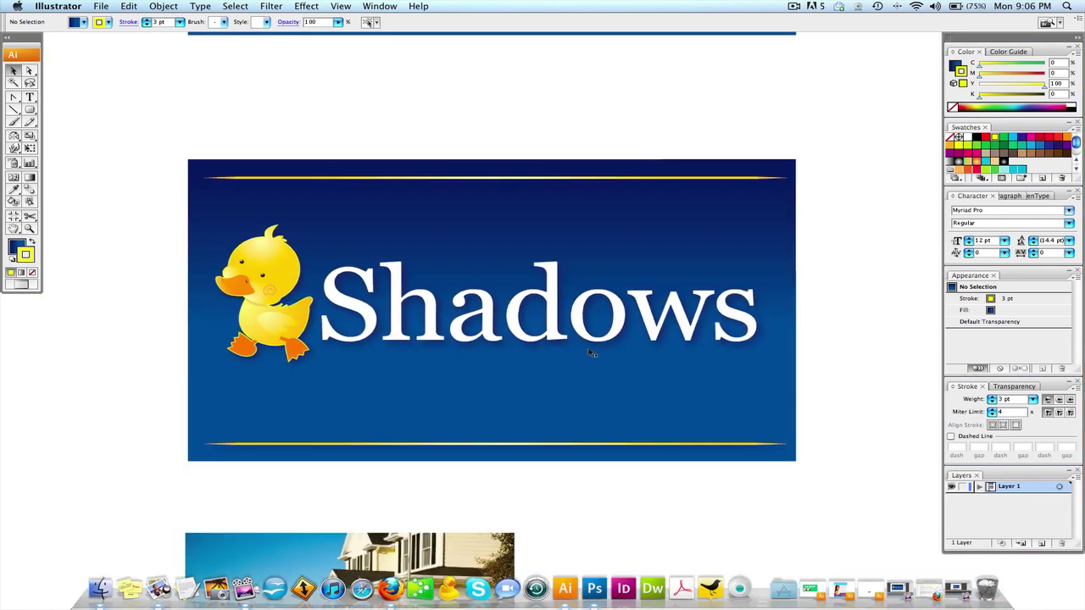
super+click(535, 335)
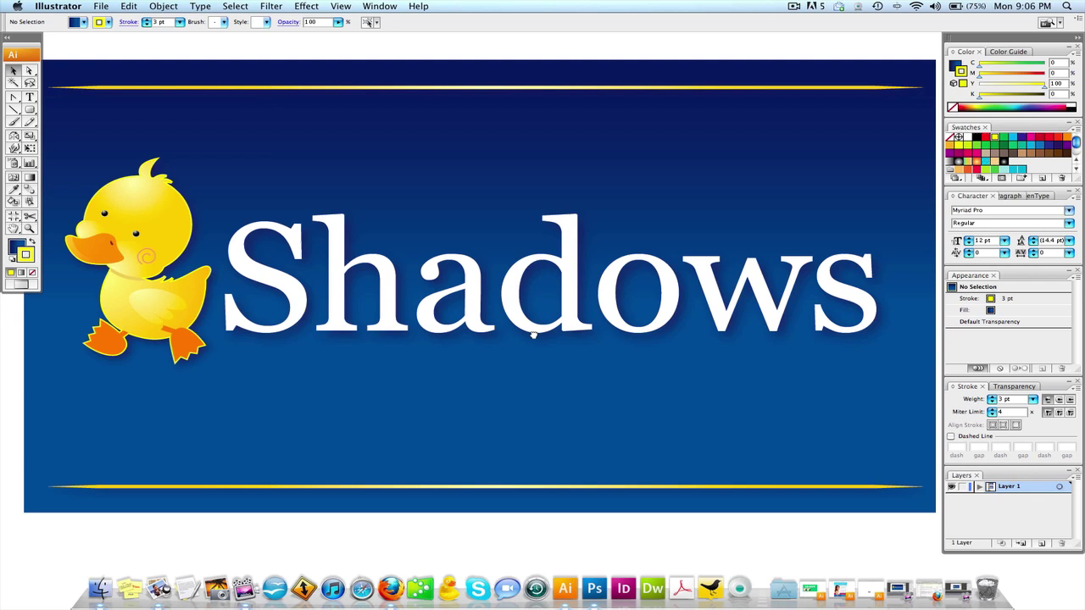
key(super+minus)
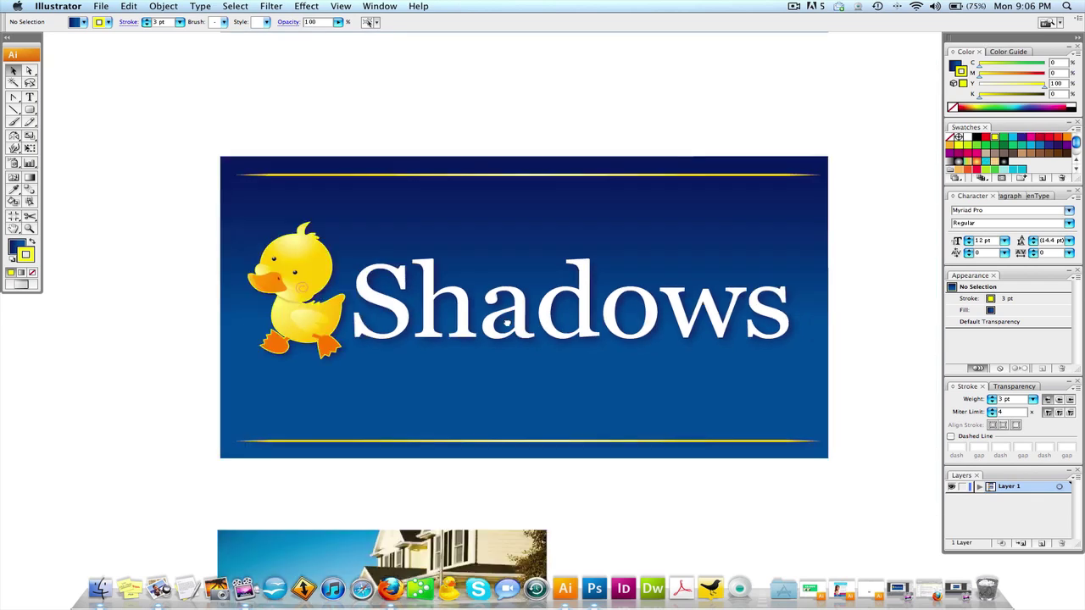
click(535, 307)
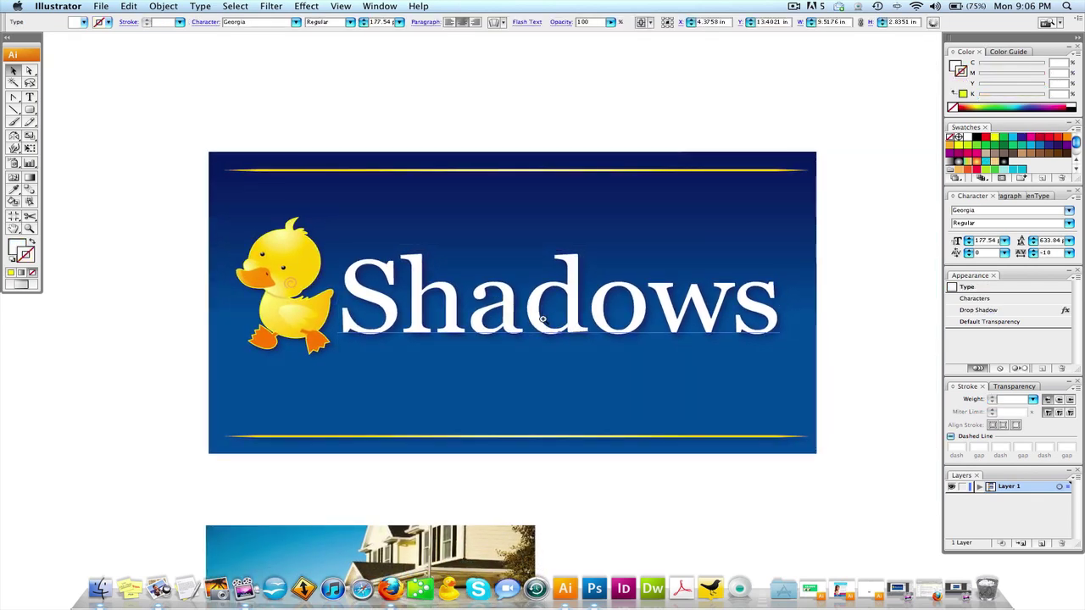
super+click(542, 319)
click(567, 109)
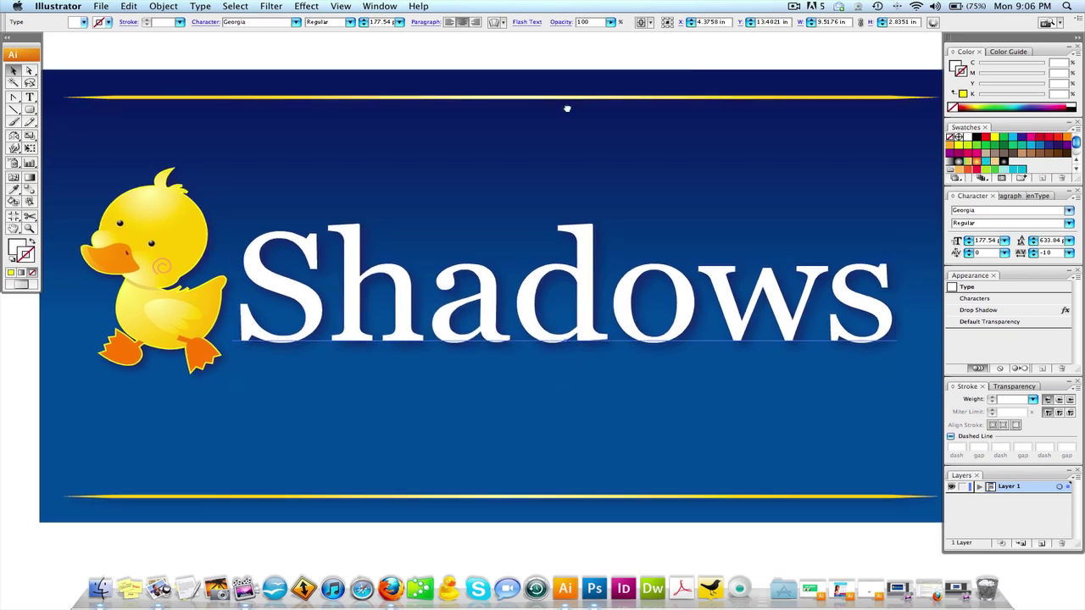
scroll(567, 110, up, 8)
scroll(581, 279, up, 5)
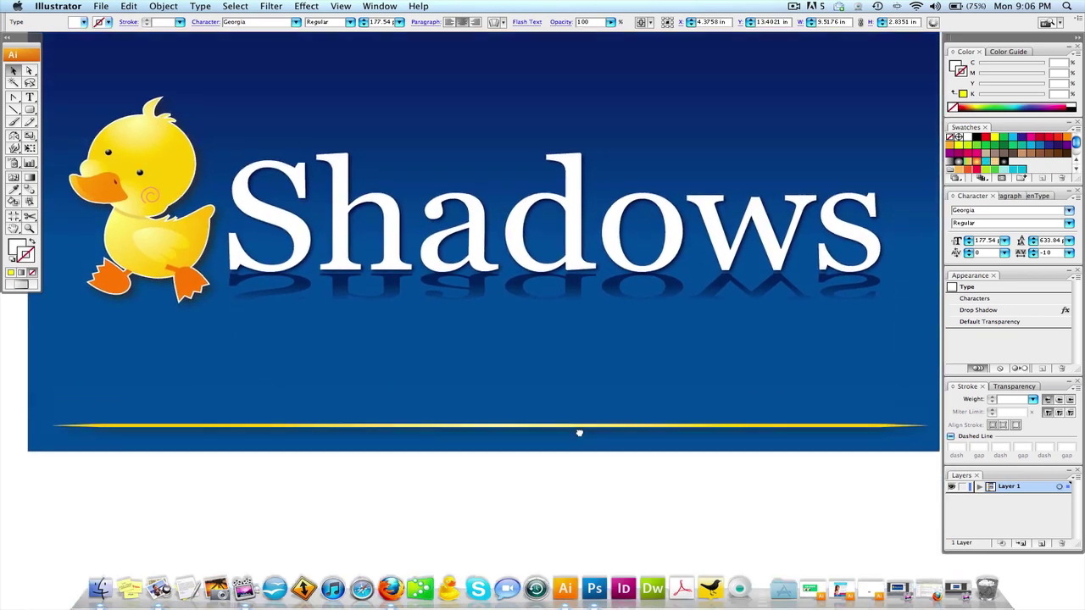
scroll(581, 431, down, 3)
scroll(581, 93, up, 8)
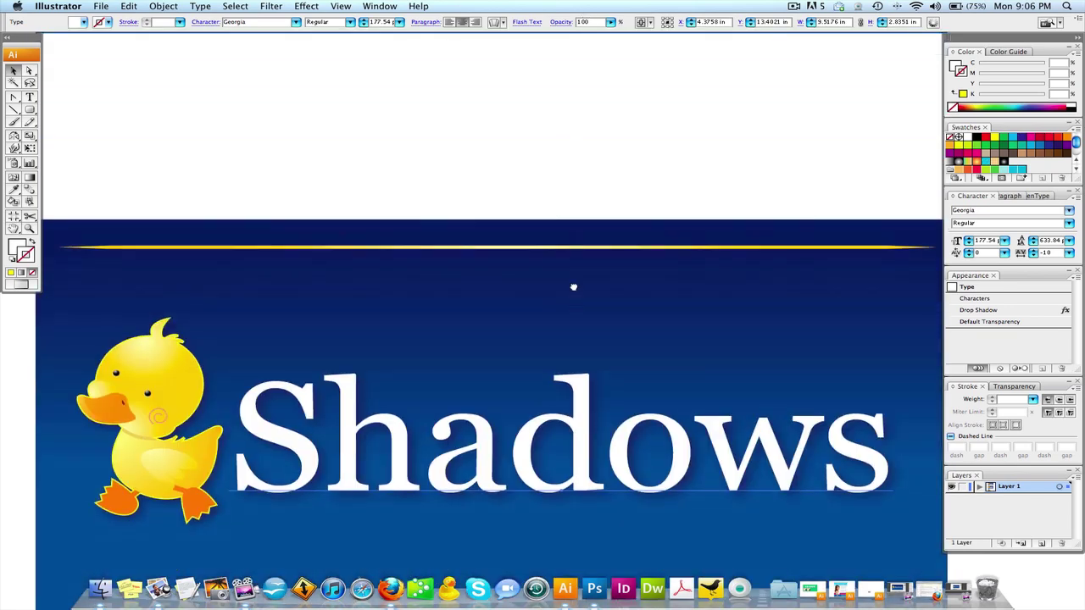
scroll(574, 285, down, 4)
click(573, 194)
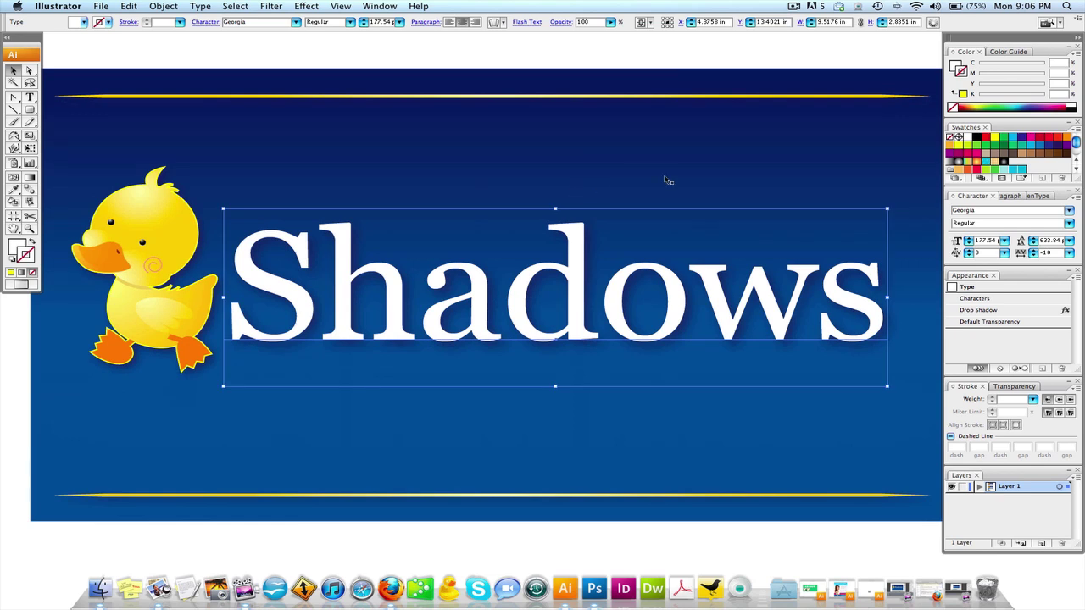
scroll(508, 208, up, 1)
click(527, 72)
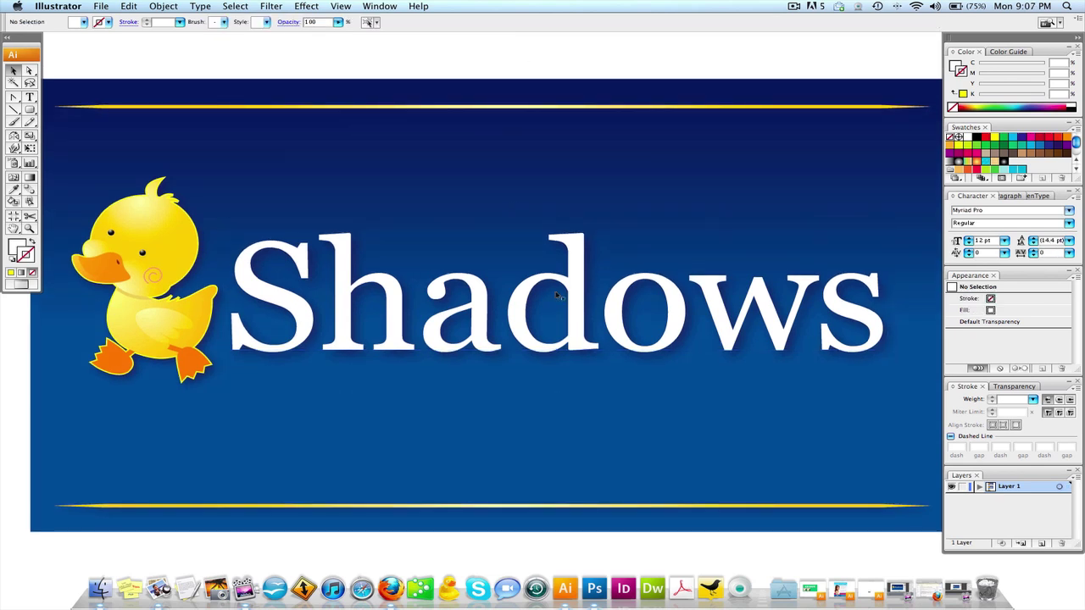
Copy the selected Shadows text to the clipboard with Cmd+C.
double_click(566, 296)
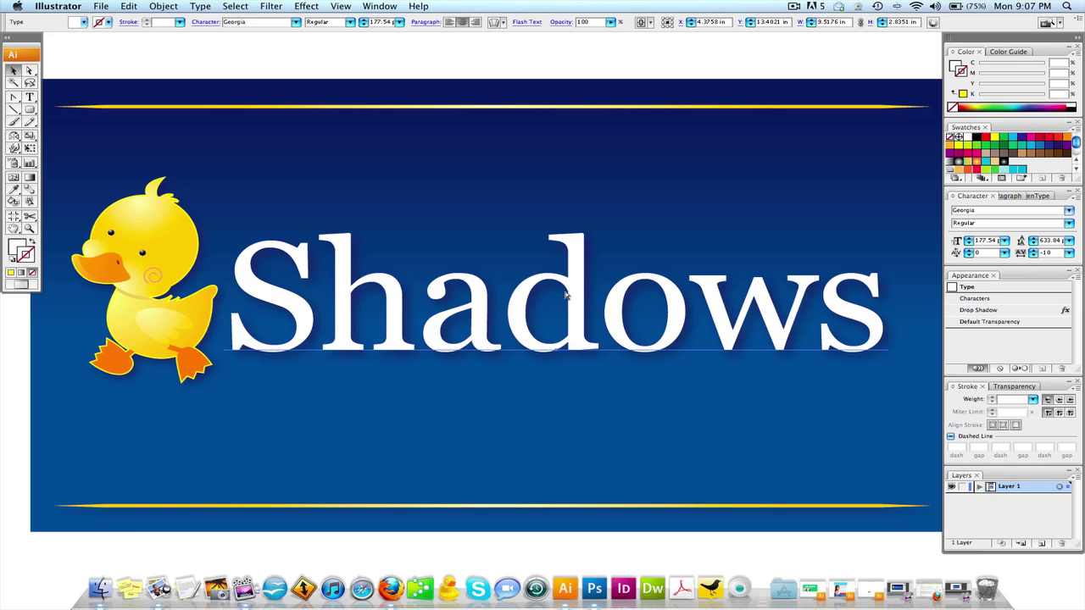
key(Escape)
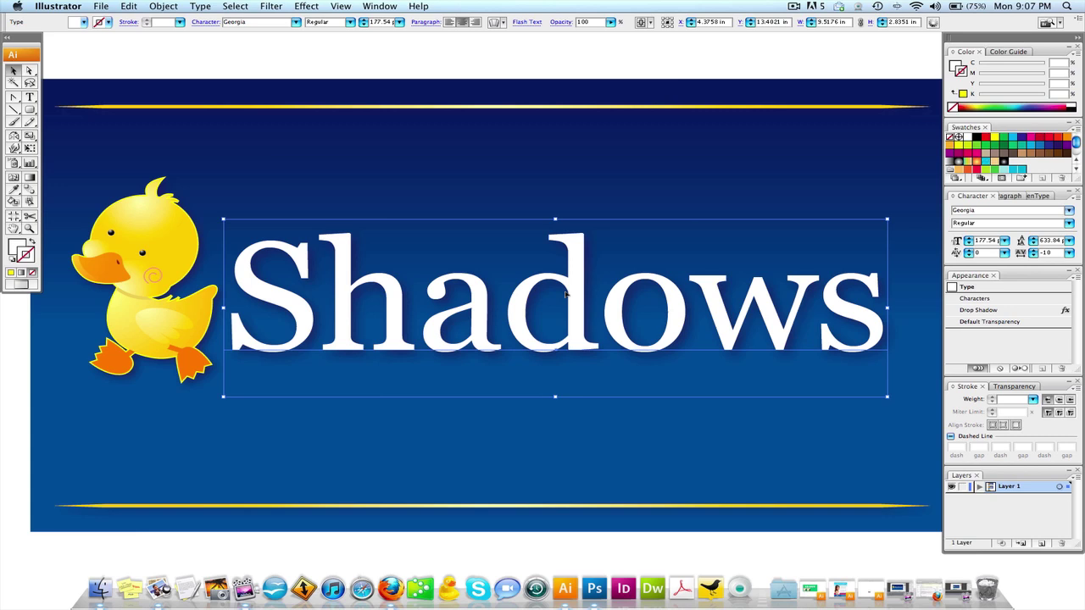
key(super+shift+b)
key(super+c)
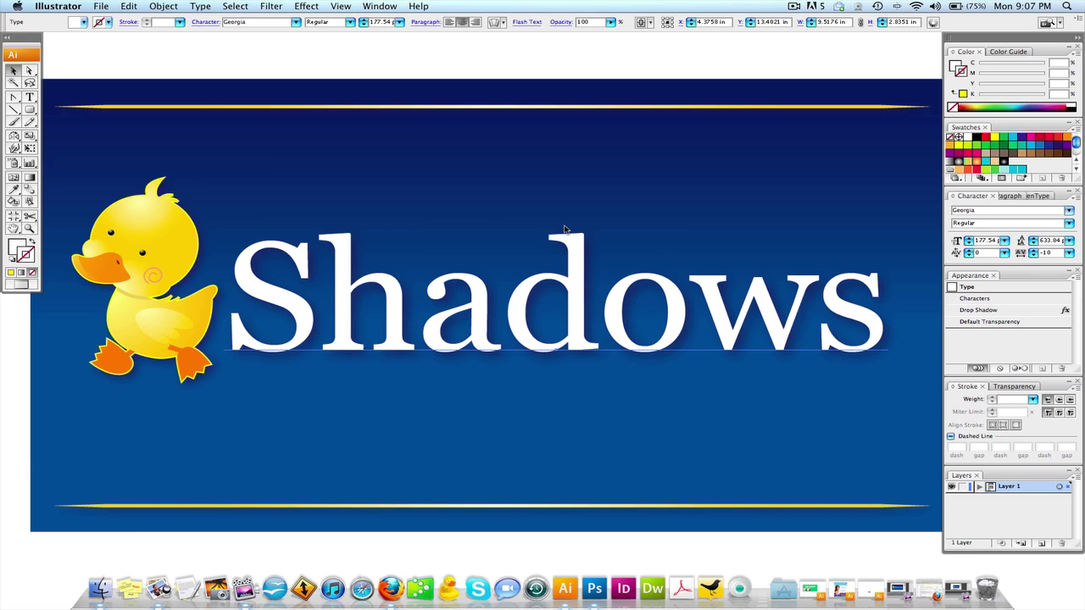
key(super+c)
key(super+shift+b)
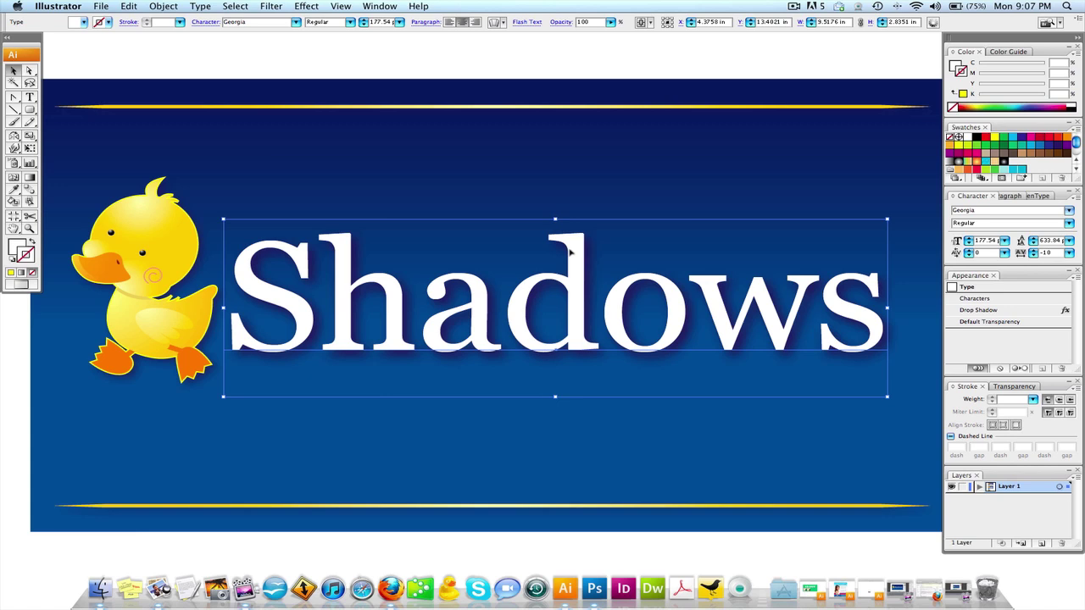
Alt-drag a vertically flipped copy of Shadows beneath the original and convert it to outlines.
click(569, 251)
drag(555, 218, 583, 389)
click(455, 50)
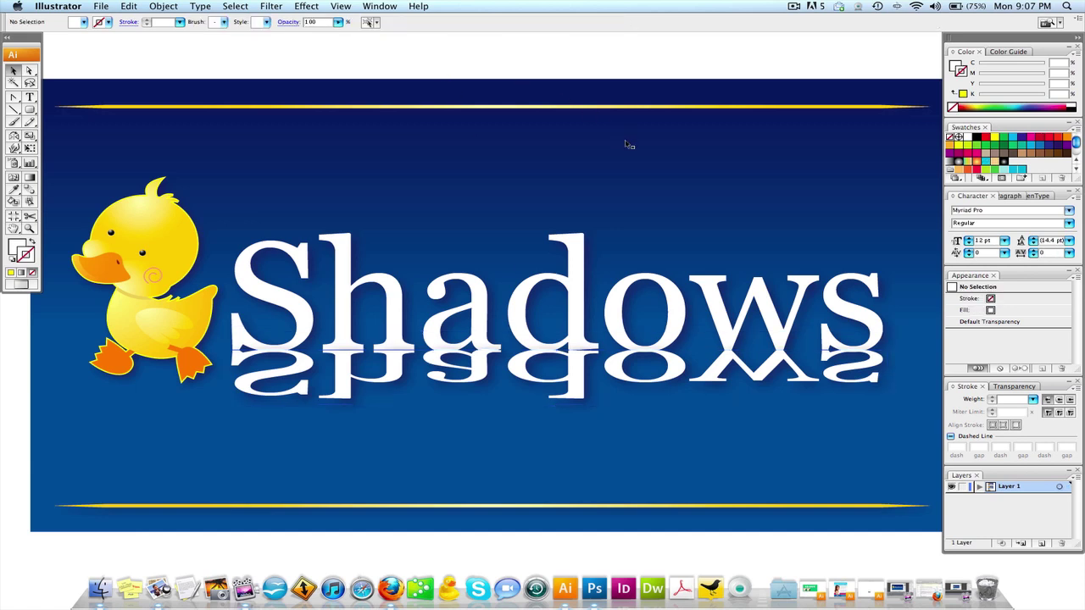
click(580, 371)
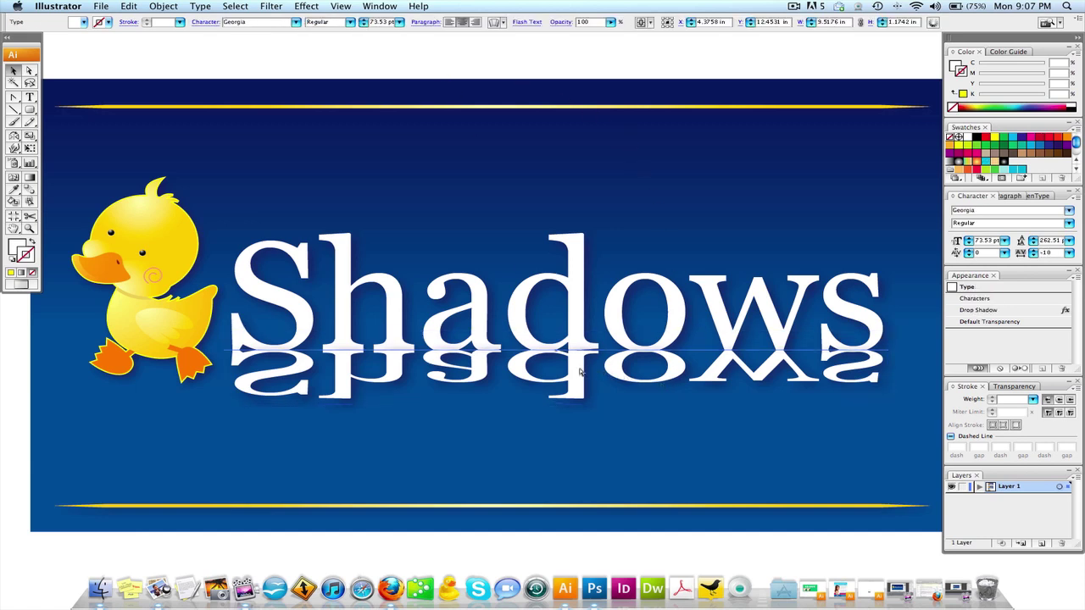
key(super+shift+o)
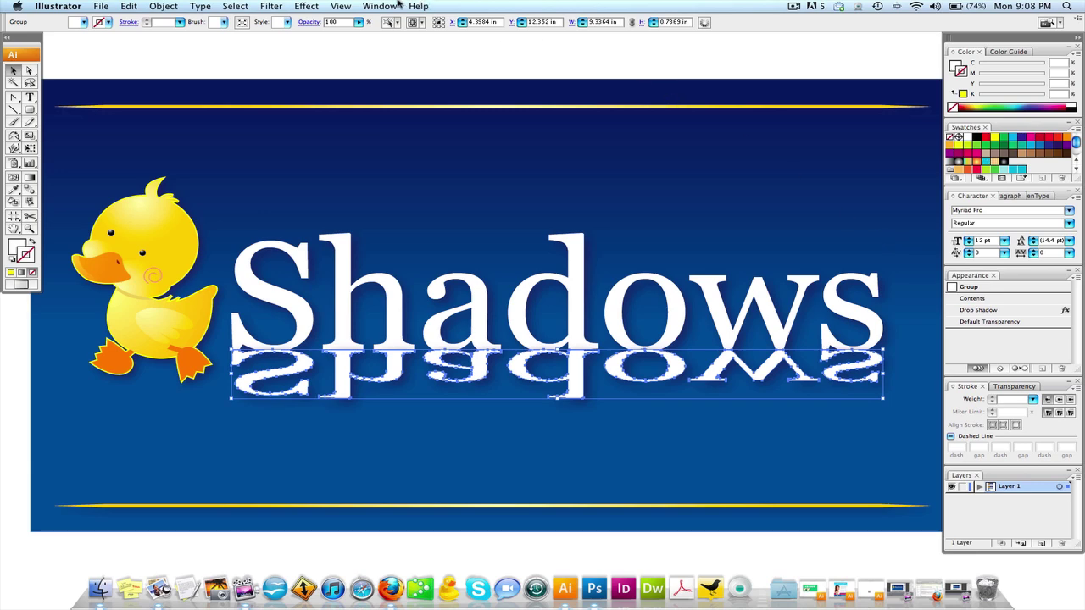
Fill the reflection with a linear white-to-light-grey gradient running vertically, fading downward.
click(398, 6)
click(389, 207)
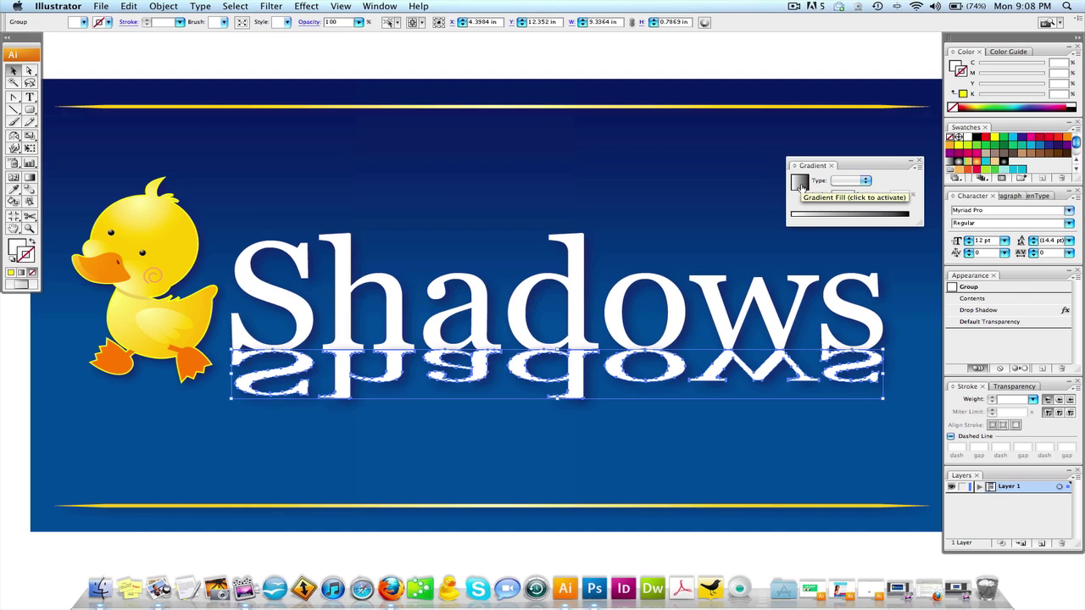
click(800, 186)
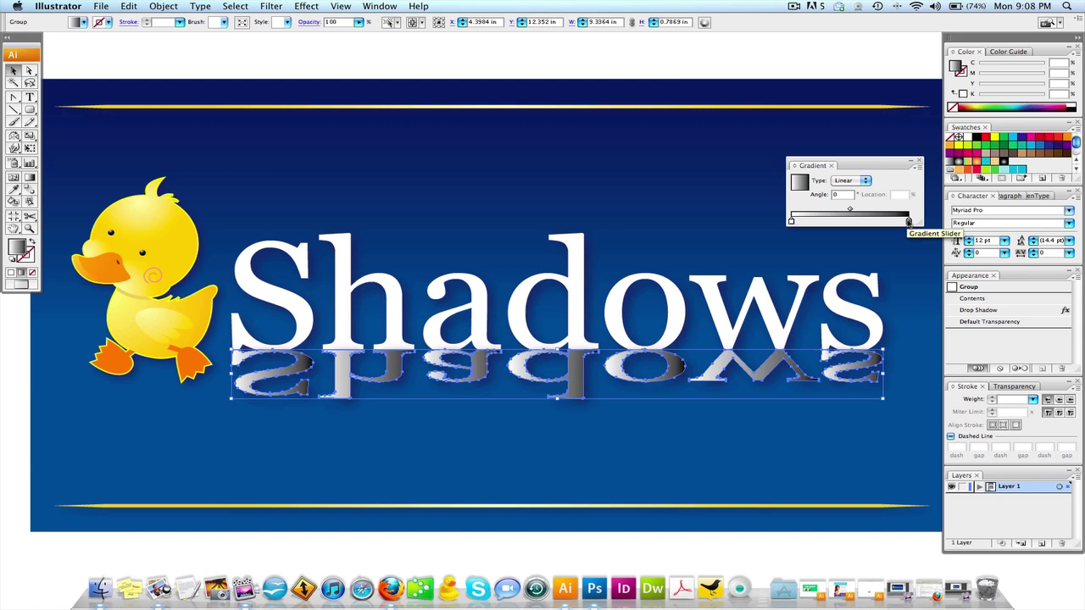
click(909, 222)
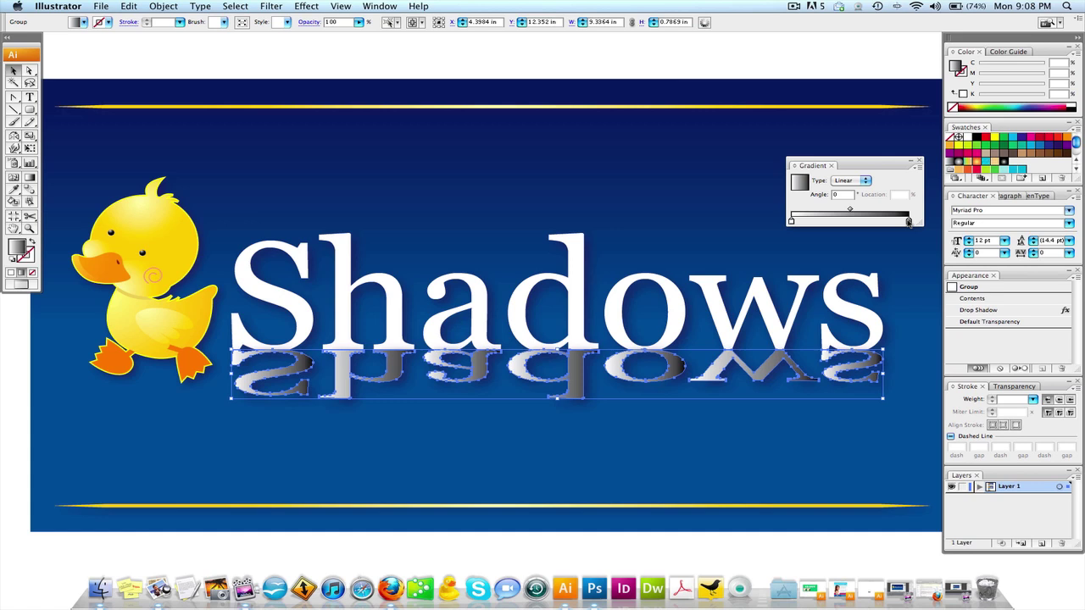
click(908, 222)
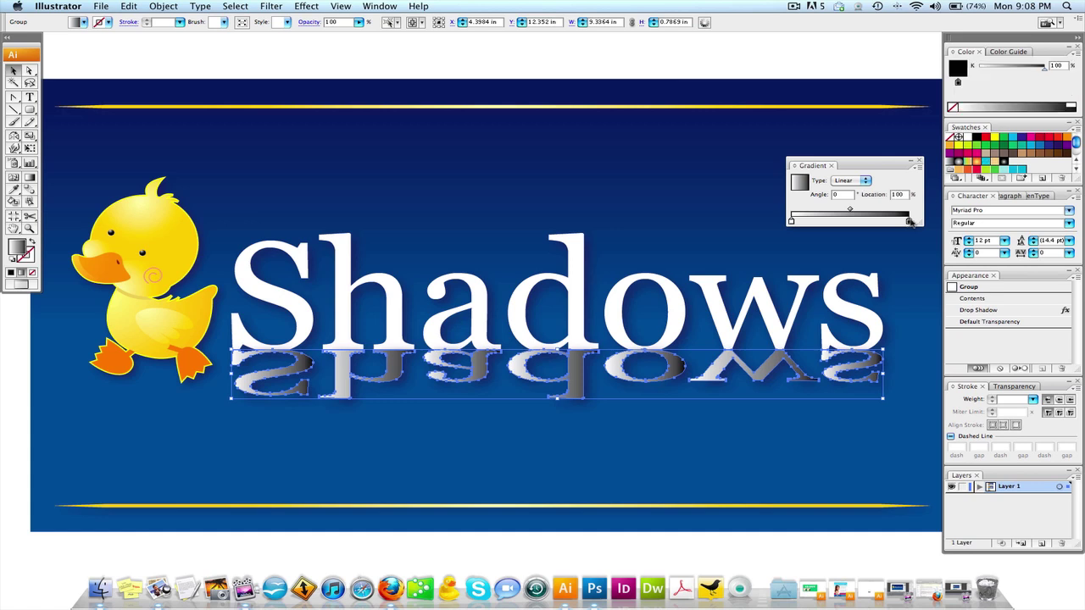
drag(1045, 71, 991, 71)
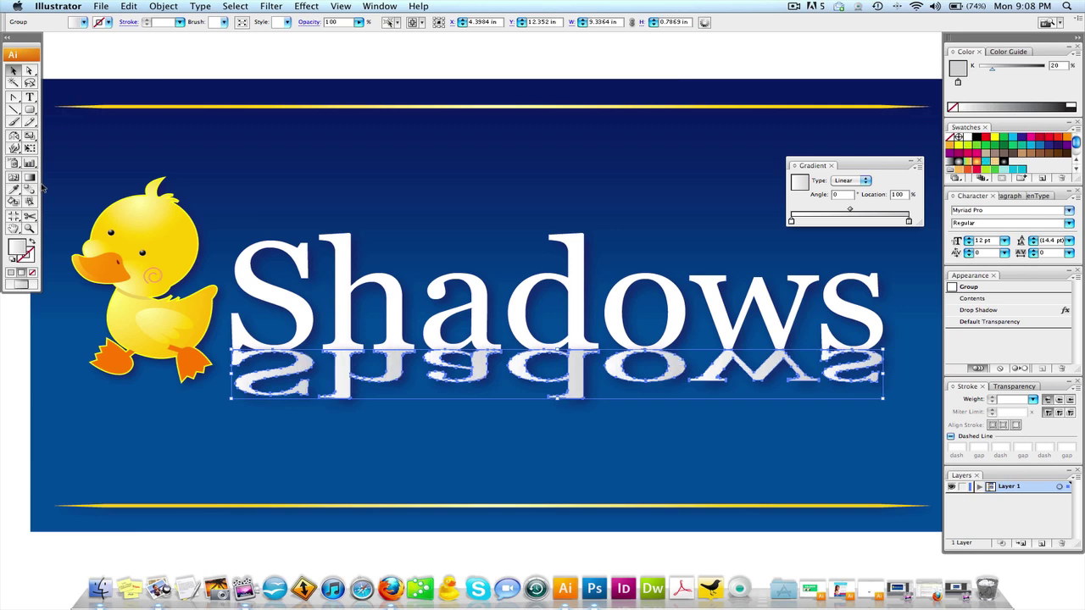
click(30, 177)
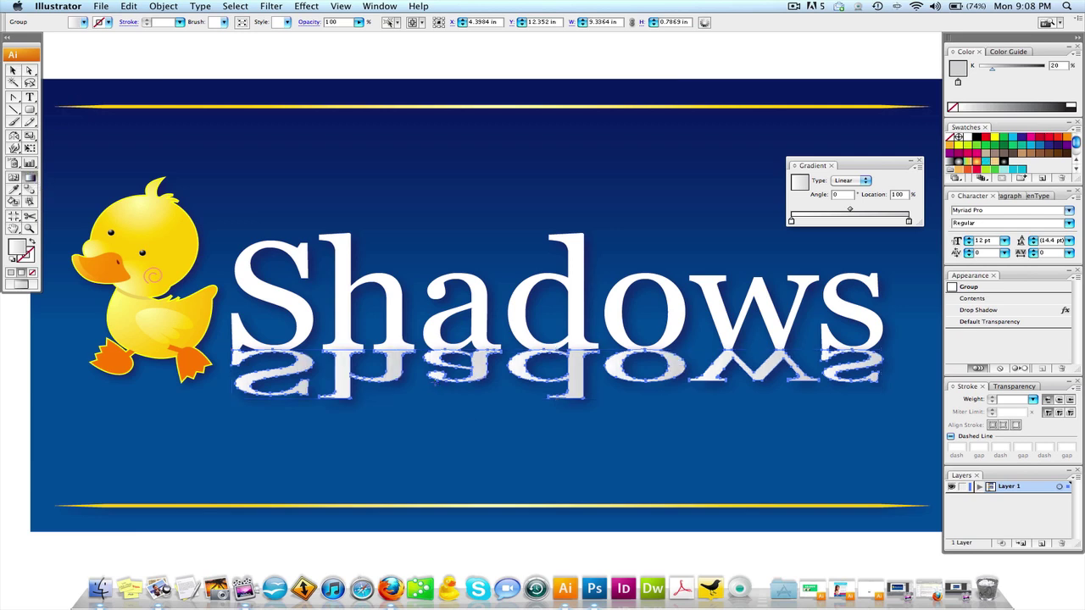
drag(568, 394, 568, 352)
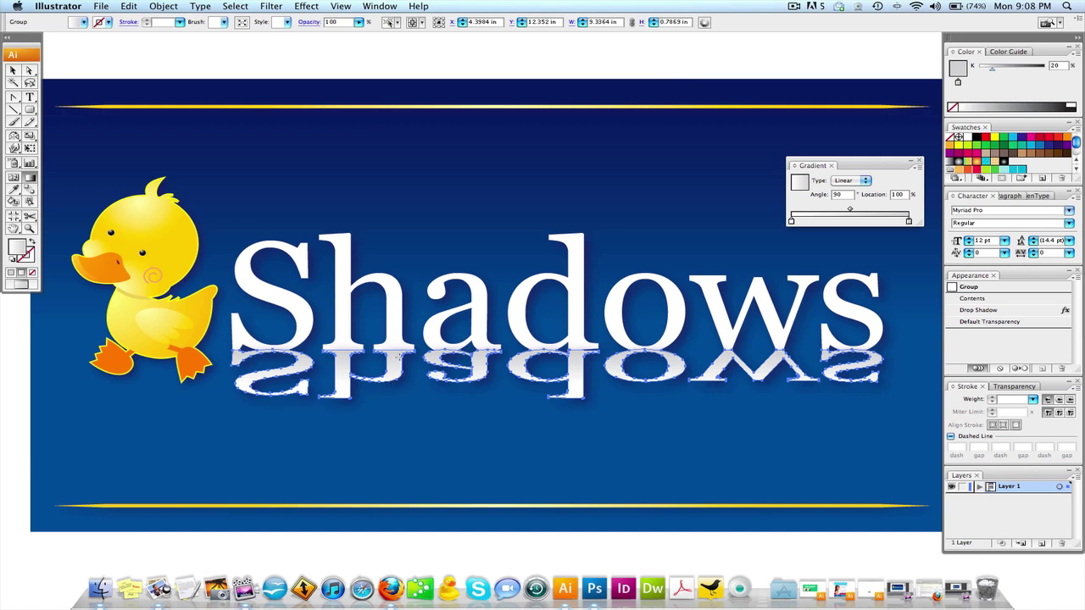
drag(397, 377, 396, 354)
Select the reflection and drag its Drop Shadow entry in the Appearance panel to the trash.
click(13, 72)
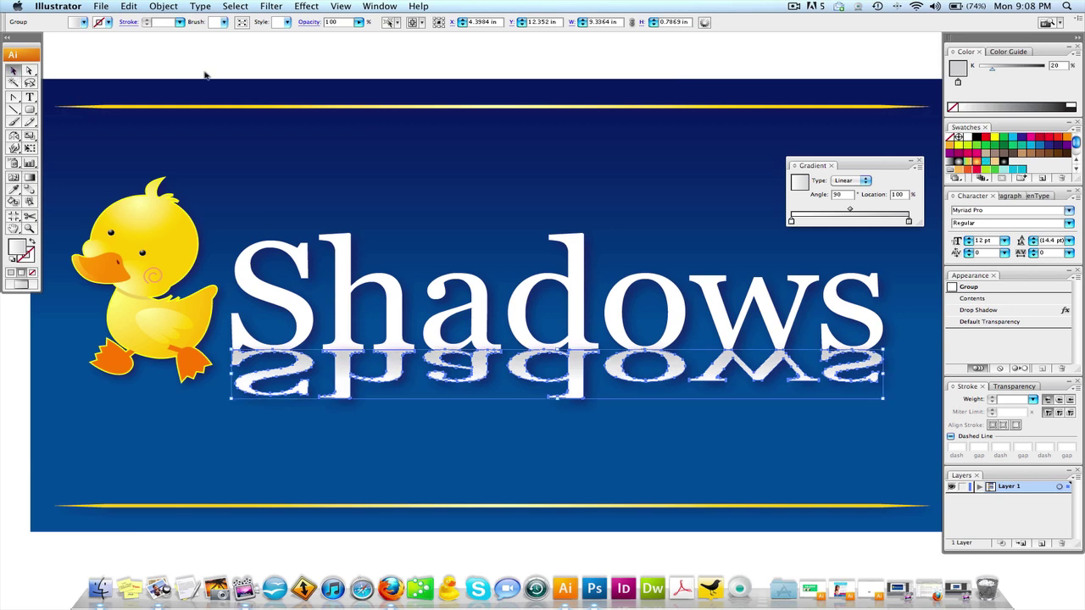
click(231, 88)
click(579, 393)
click(1030, 313)
drag(1031, 313, 1060, 370)
click(597, 51)
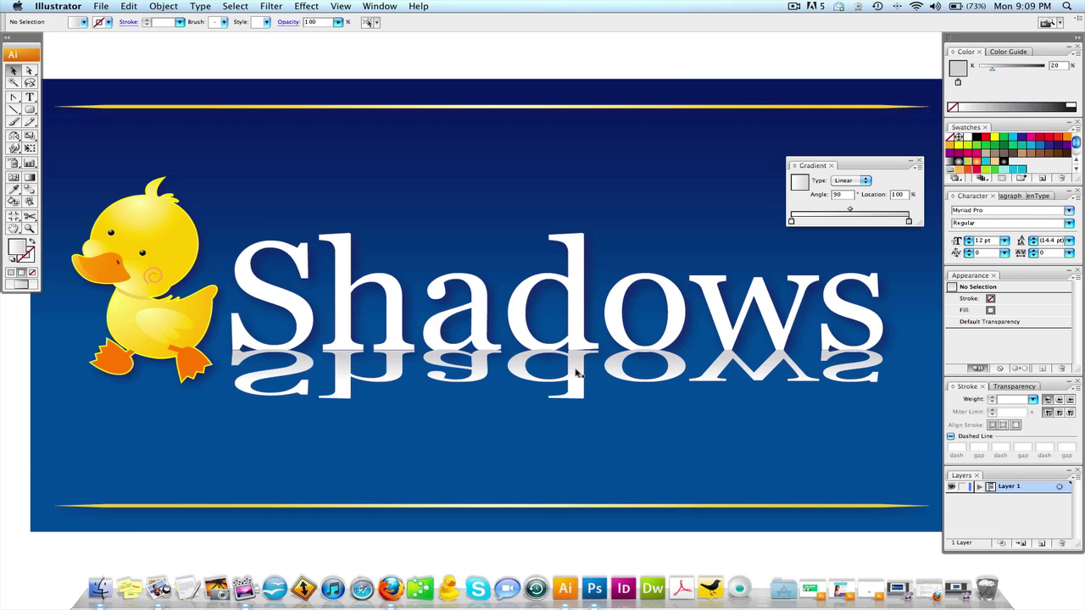
click(577, 373)
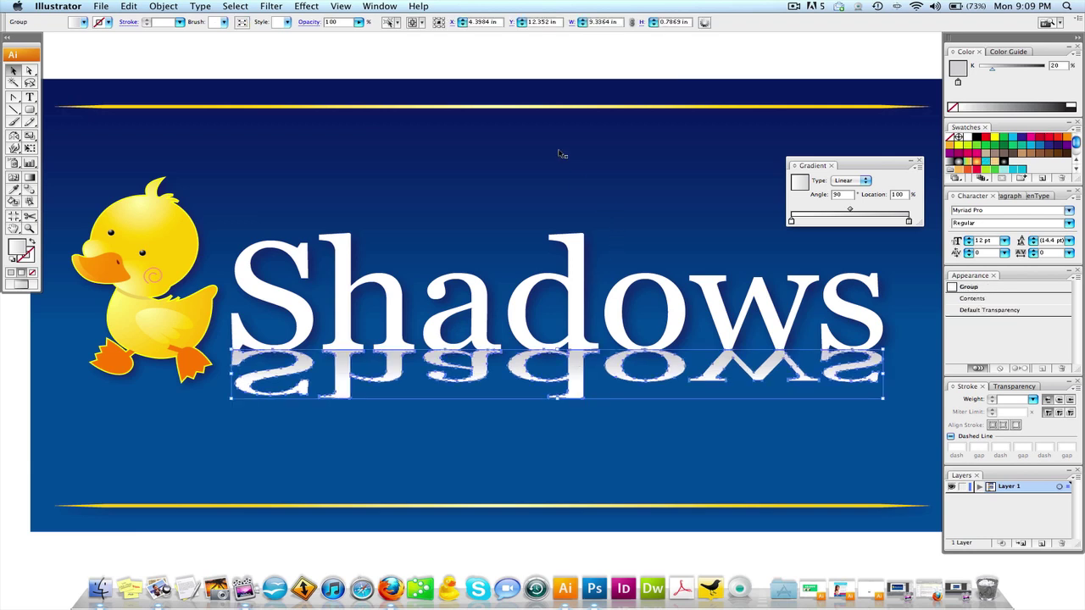
Zoom out and scroll to bring the whole banner artboard into view.
click(463, 54)
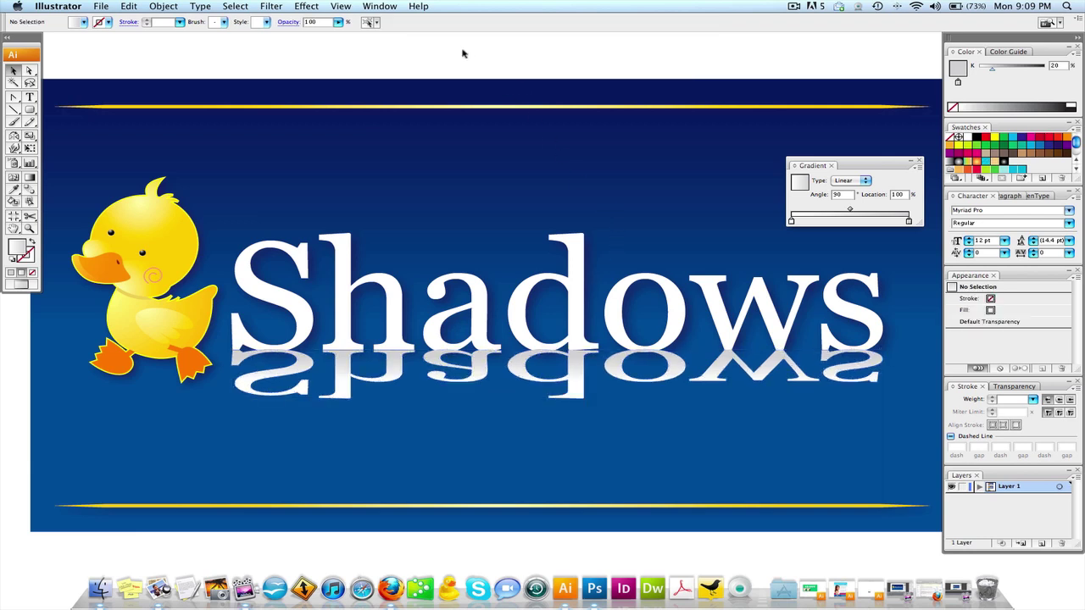
key(super+minus)
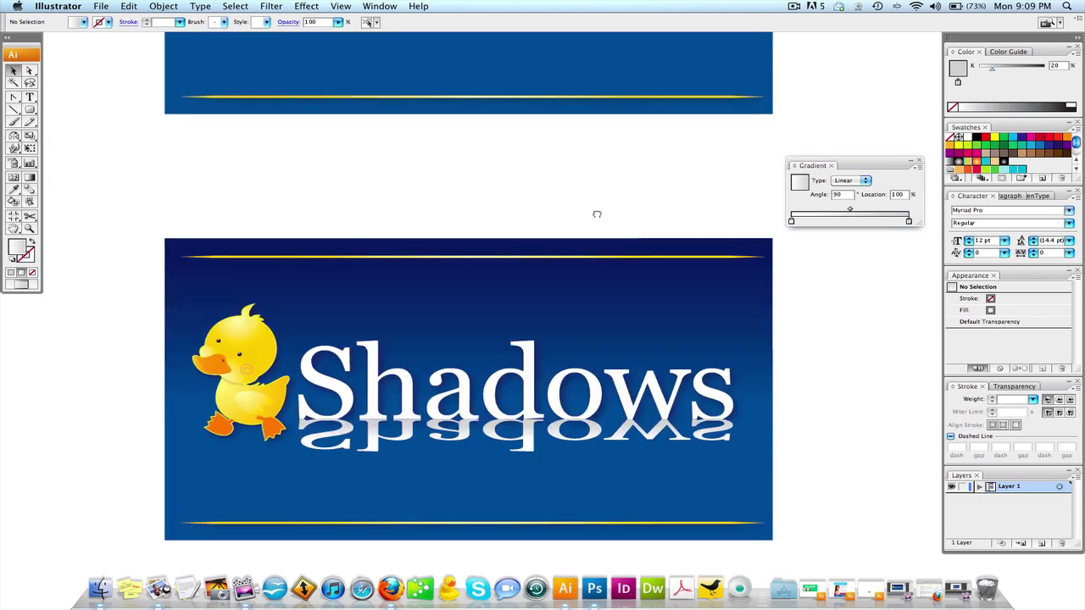
drag(595, 213, 601, 346)
scroll(636, 412, down, 10)
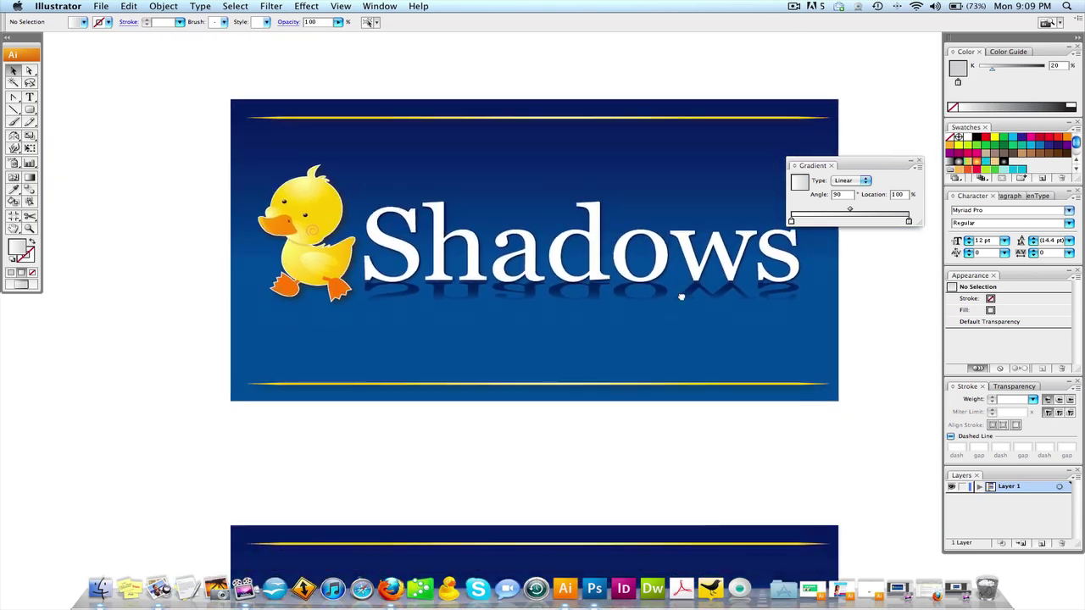
scroll(654, 121, down, 2)
scroll(589, 330, up, 1)
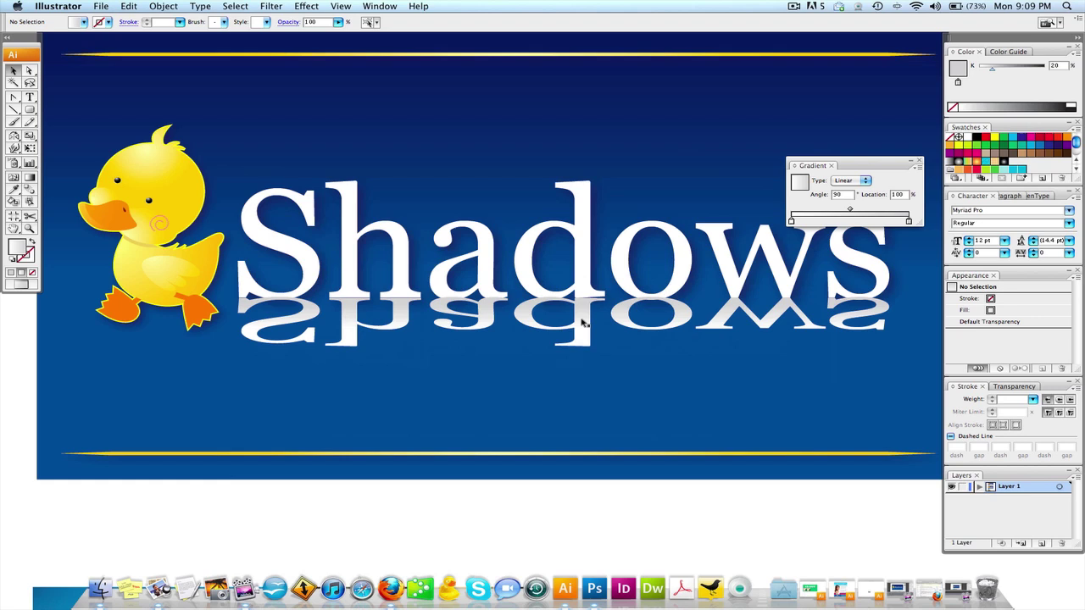
scroll(567, 370, up, 2)
scroll(566, 370, up, 1)
Set the reflection's Transparency blend mode to Multiply and compare the result.
click(559, 407)
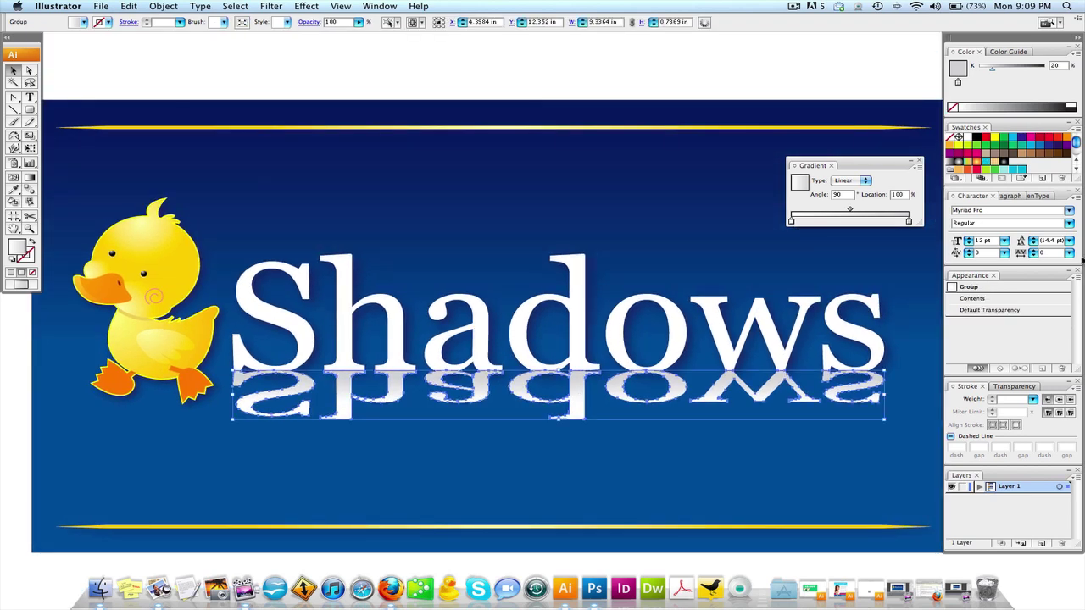
click(1012, 386)
click(1003, 398)
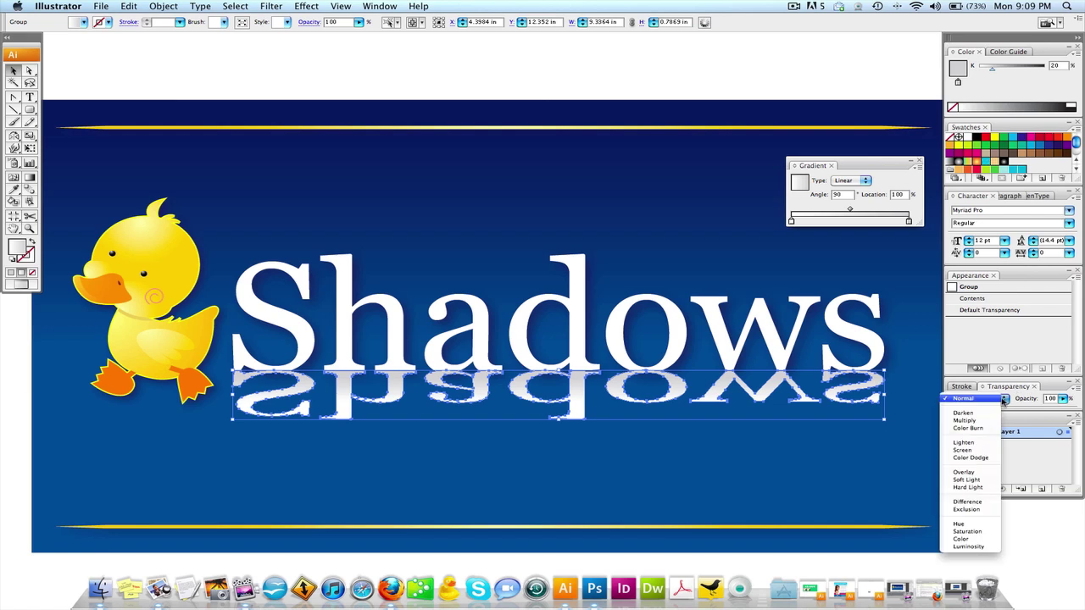
click(975, 410)
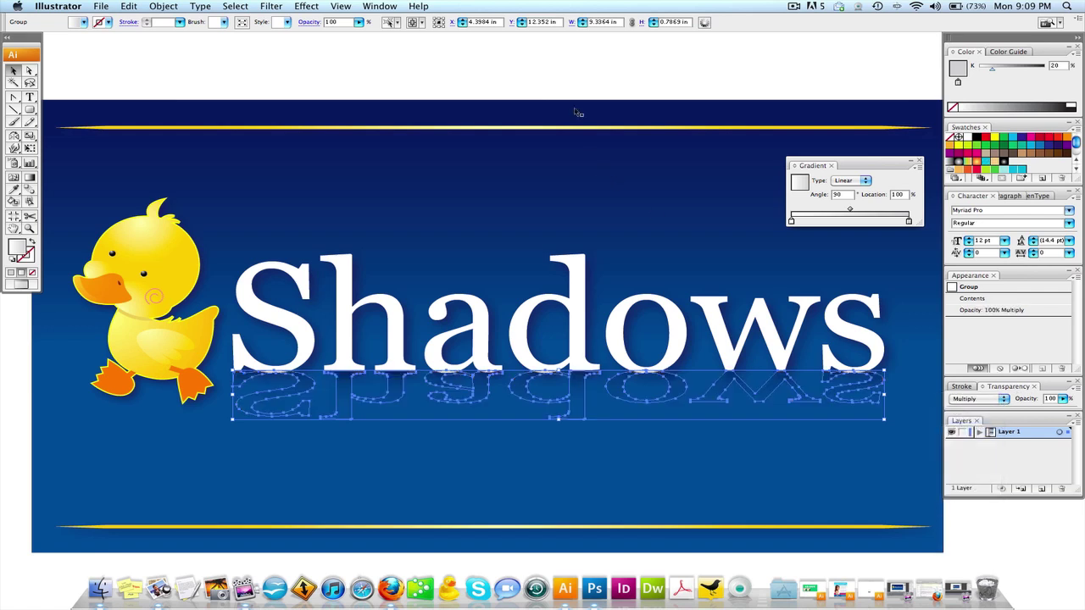
click(567, 90)
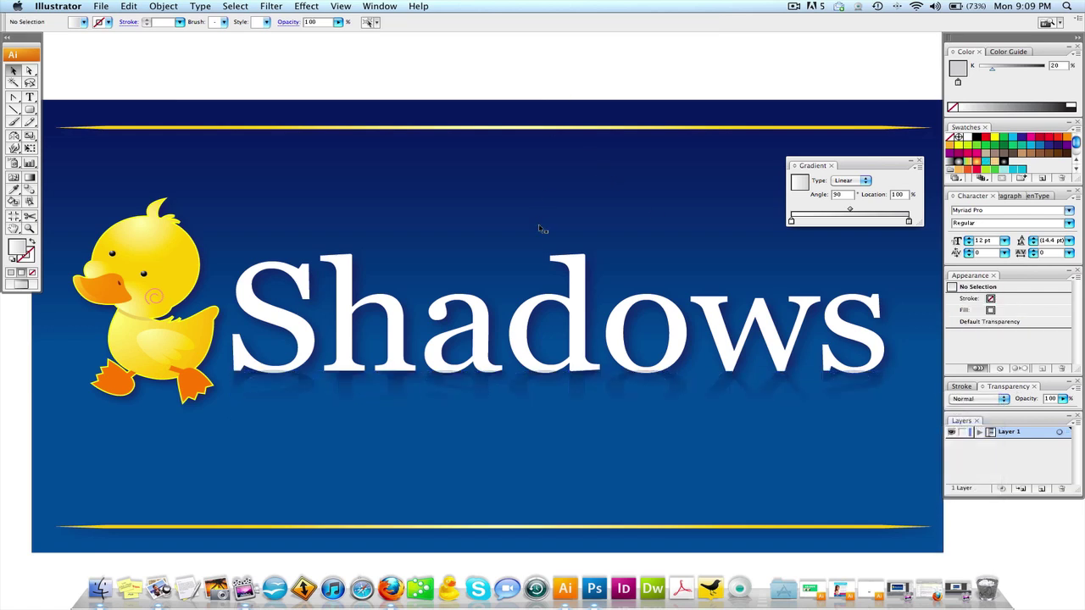
click(521, 391)
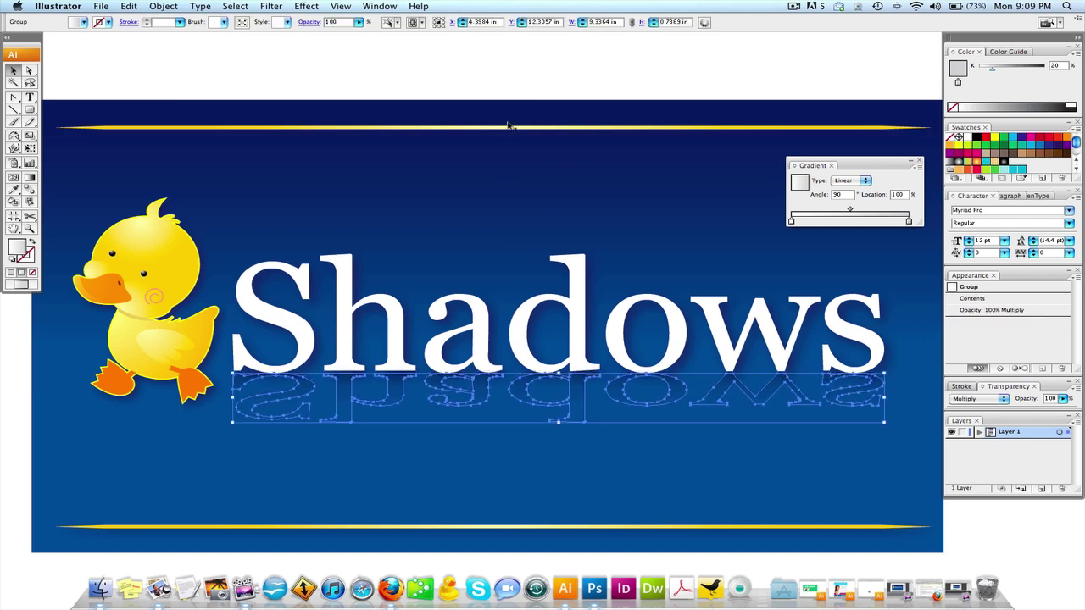
click(505, 71)
scroll(532, 392, down, 1)
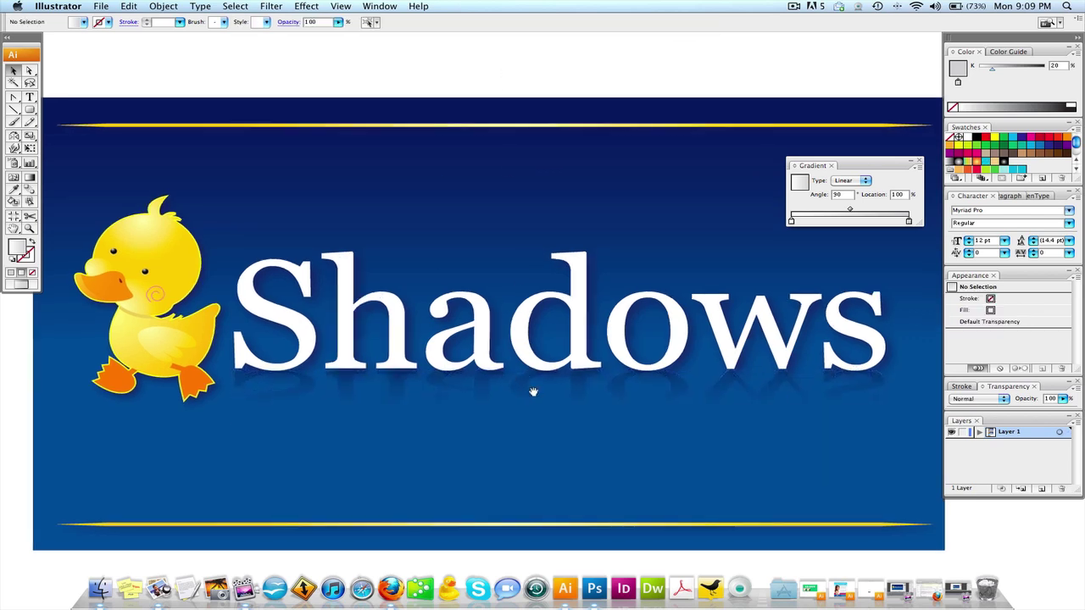
click(532, 390)
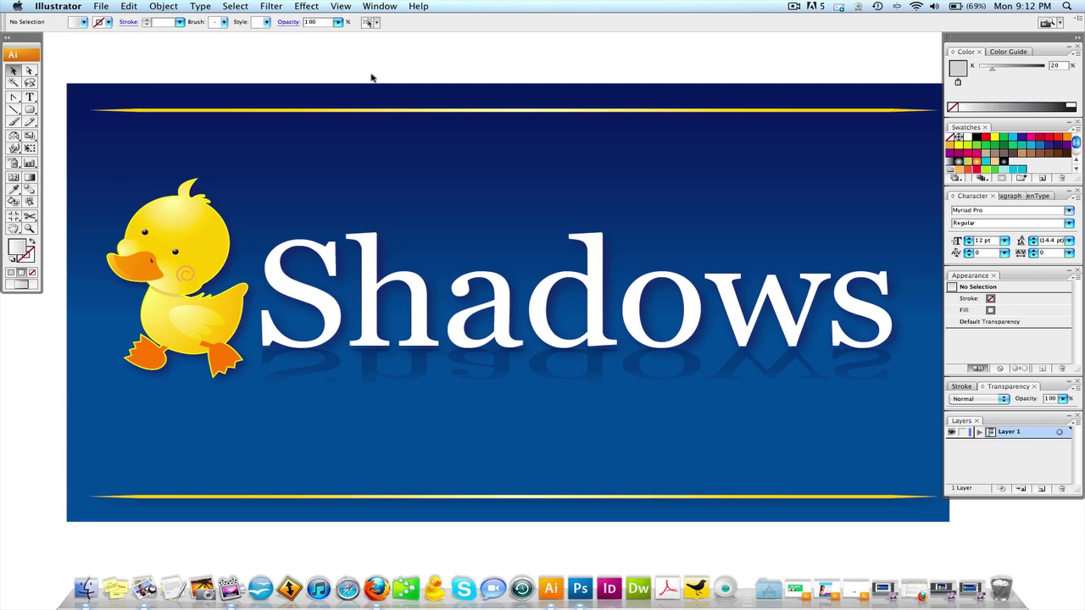